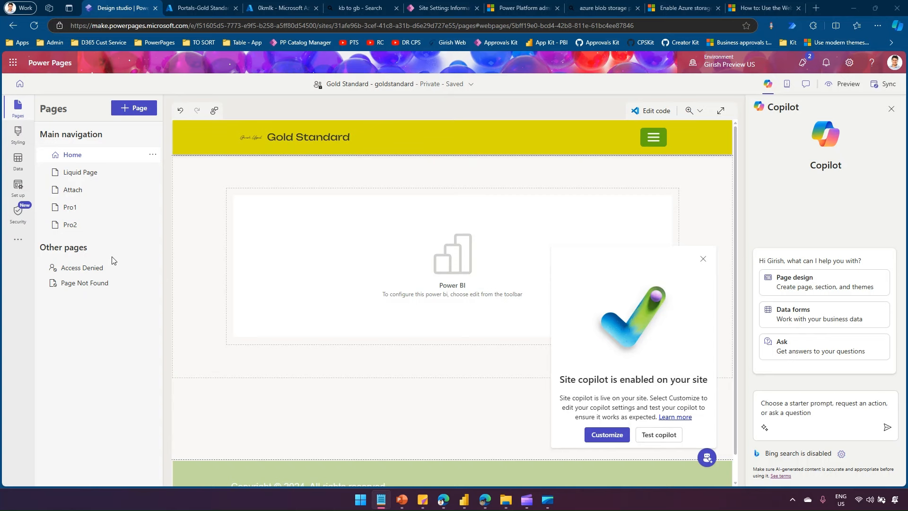
# - Add a blank 'Upload Demo' page to the main navigation and dismiss the Copilot popup and panel
pyautogui.click(136, 109)
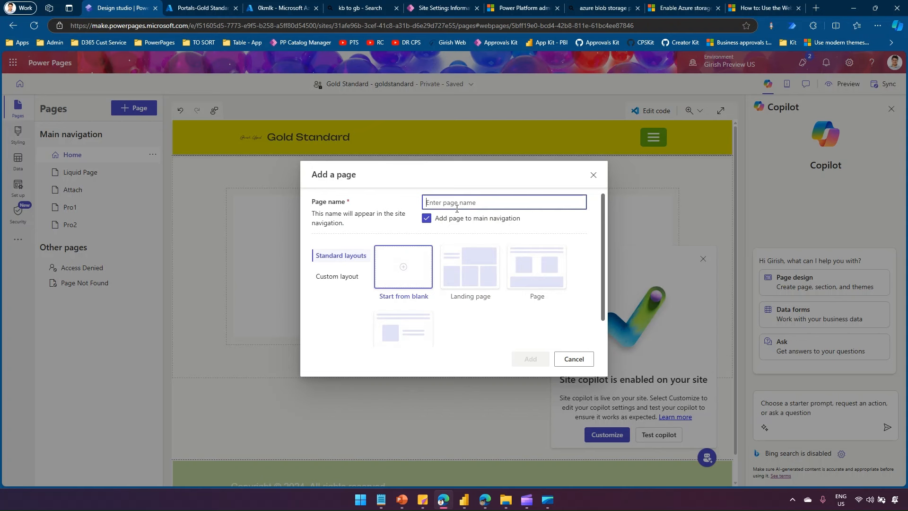
pyautogui.write('Upload Demo')
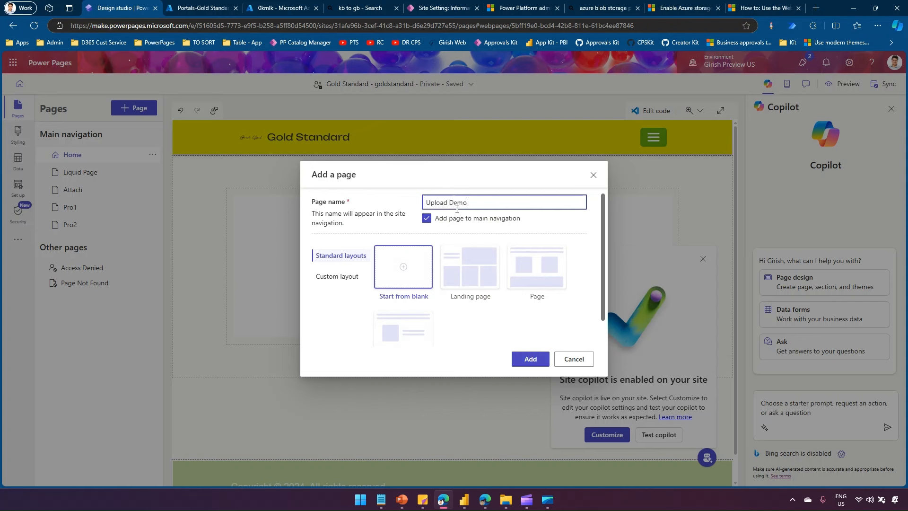
pyautogui.click(524, 357)
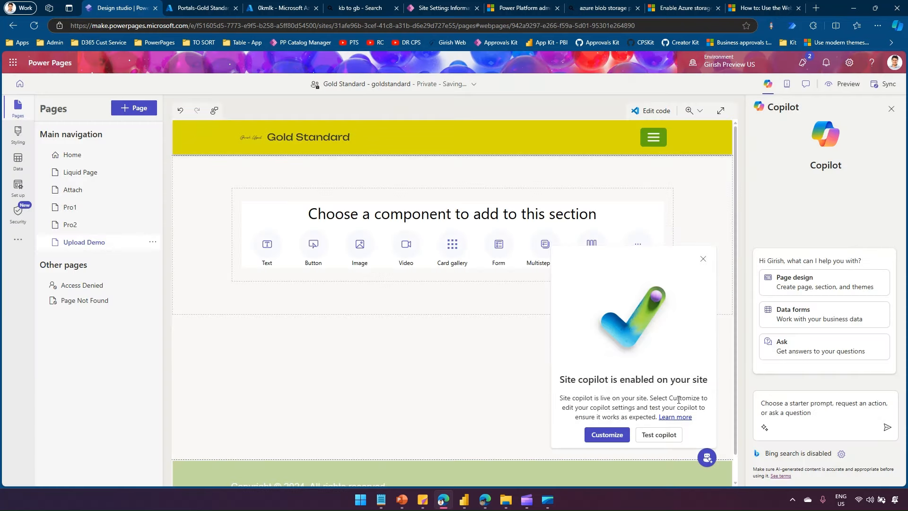
pyautogui.click(704, 259)
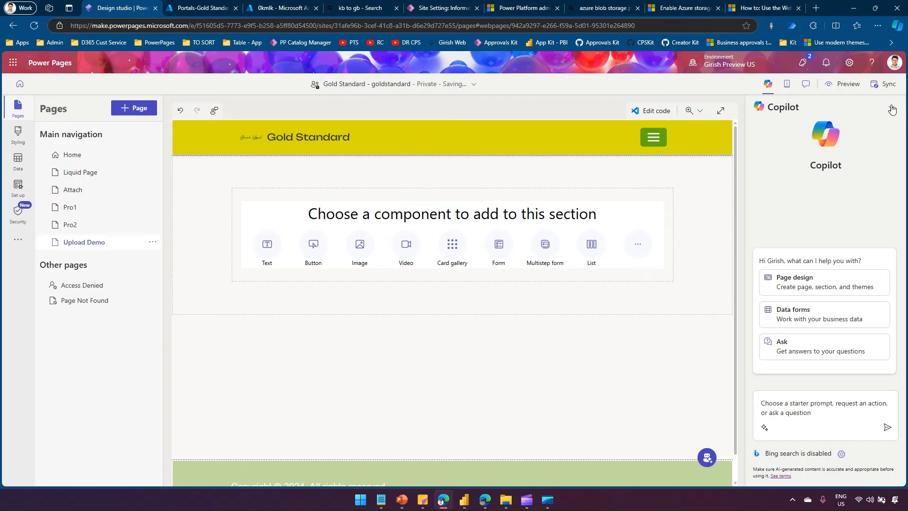
pyautogui.click(892, 109)
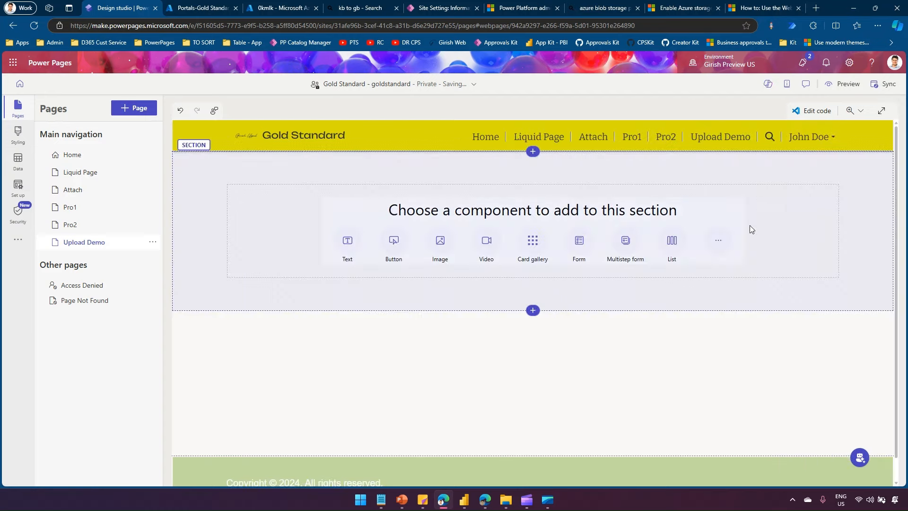
# - Generate a Tennis registration form with Name and email fields from a Copilot description and accept it
pyautogui.click(578, 243)
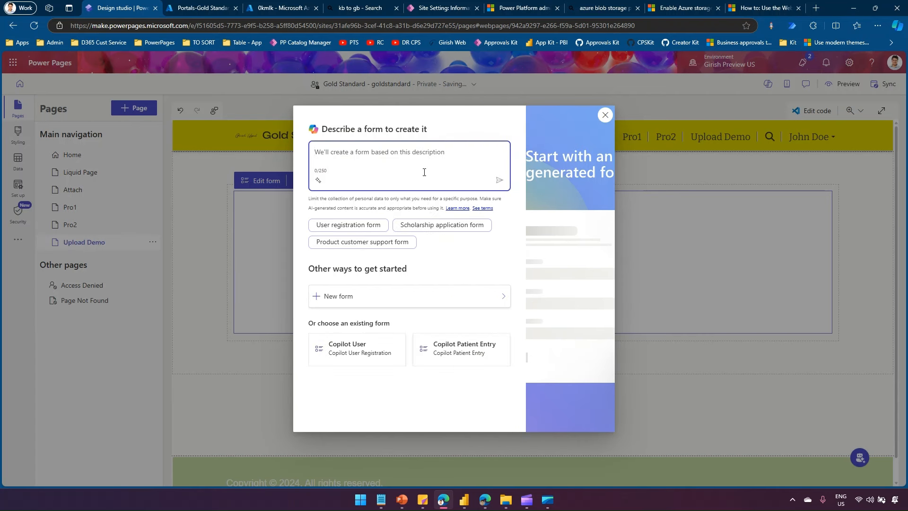
pyautogui.write('C')
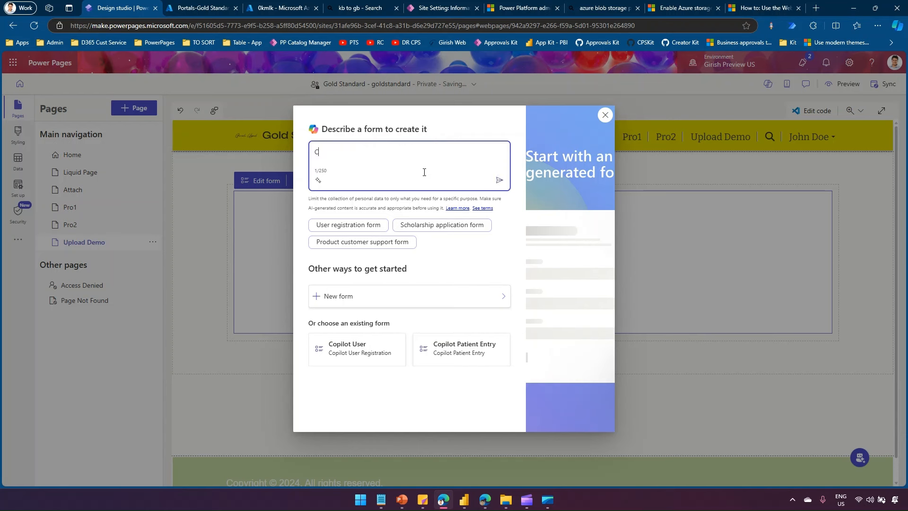
pyautogui.write('reate form for Tennis')
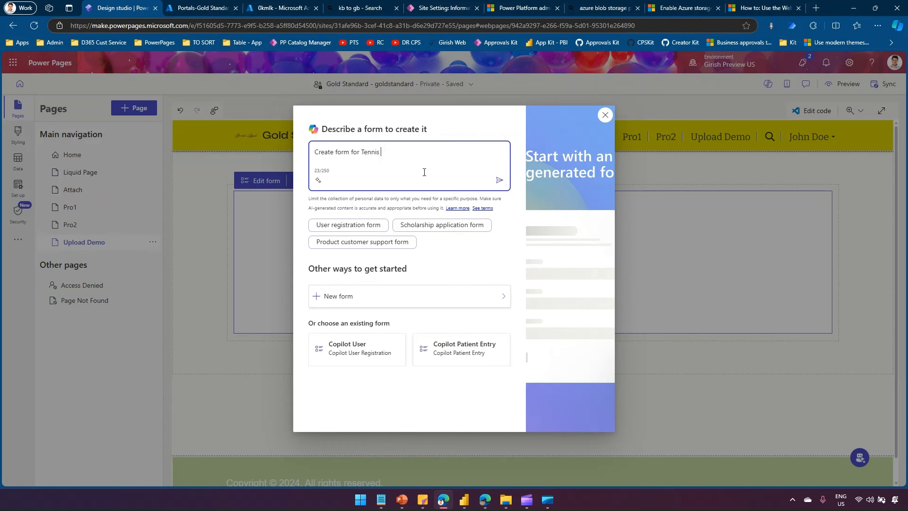
pyautogui.write(' registration with Name and email field only')
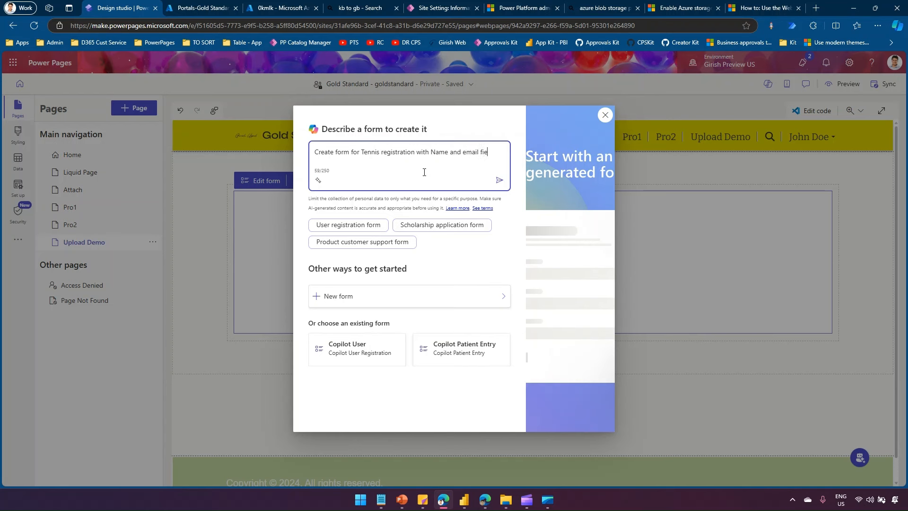
pyautogui.click(499, 180)
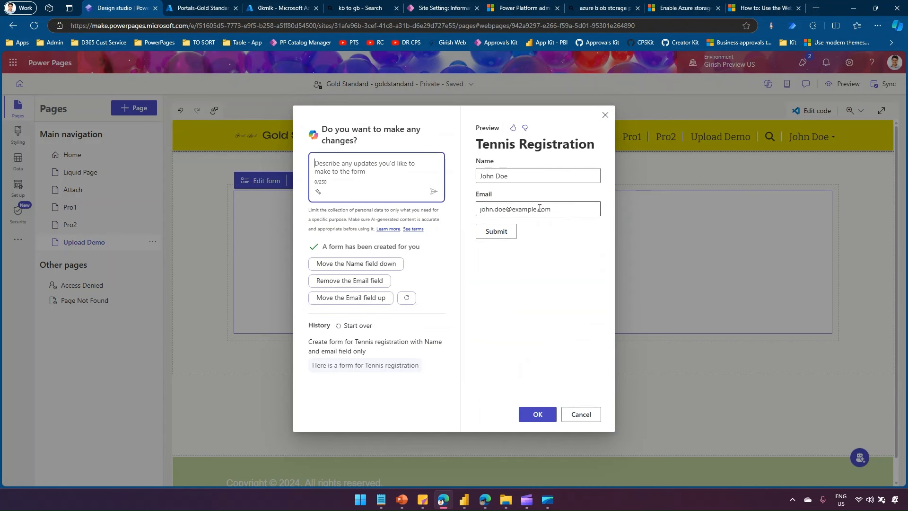
pyautogui.moveTo(479, 144); pyautogui.dragTo(595, 145)
pyautogui.click(541, 414)
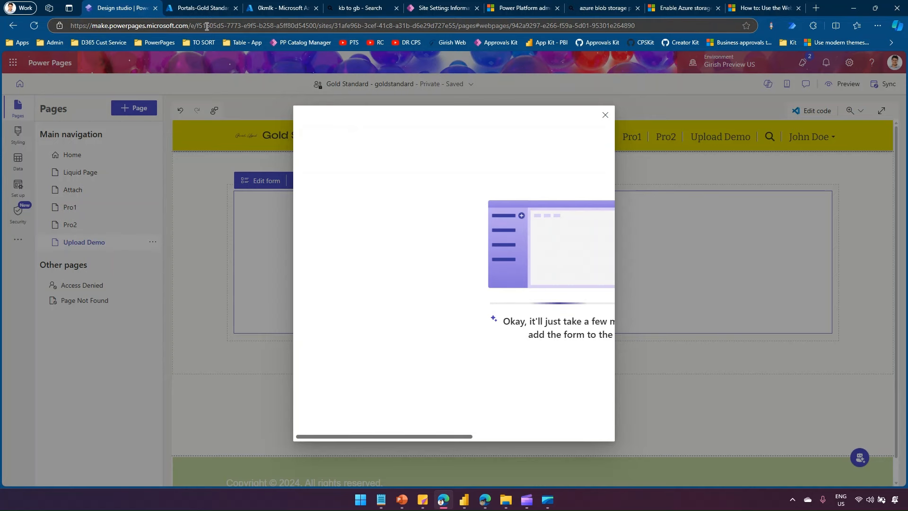
# - In the Azure portal, open the existing resource group and start creating a new resource
pyautogui.click(197, 8)
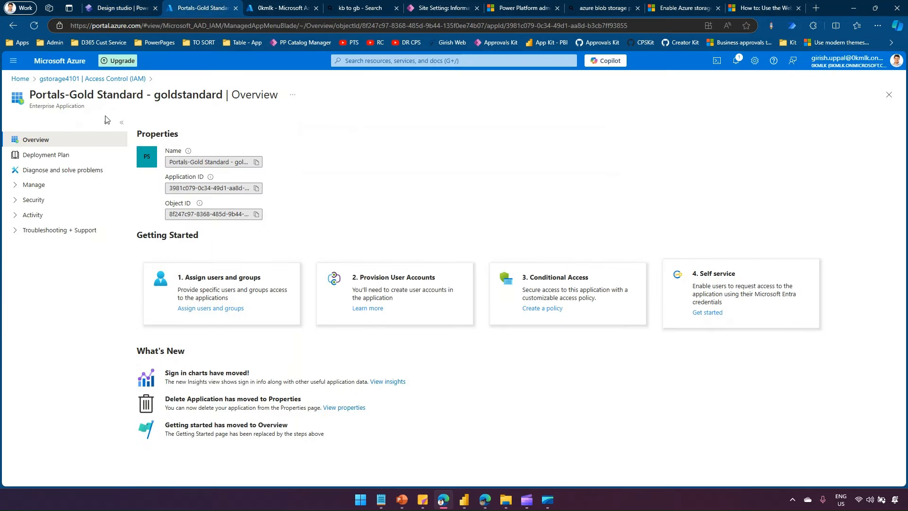
pyautogui.click(26, 82)
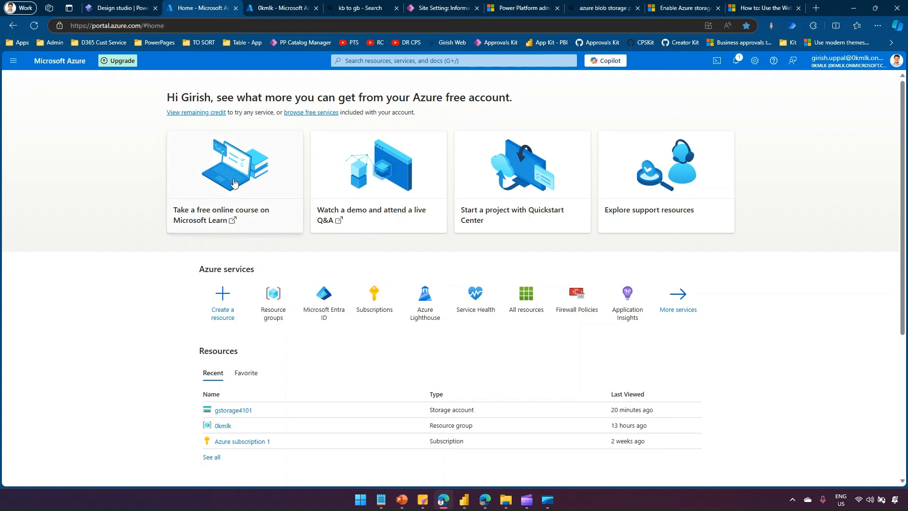
pyautogui.click(272, 300)
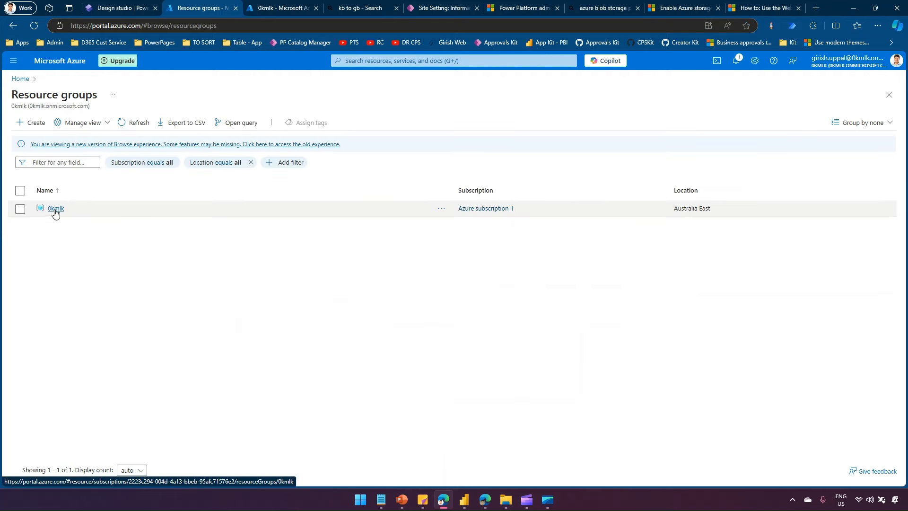
pyautogui.click(56, 209)
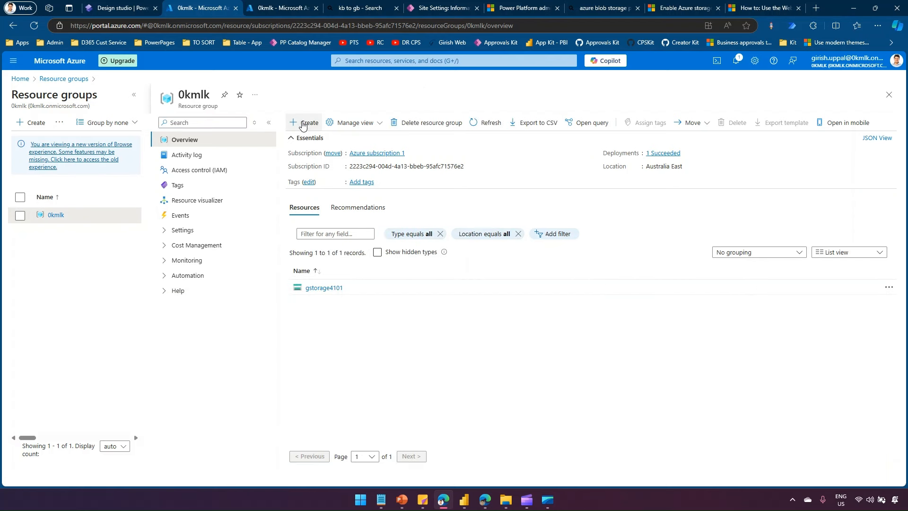
pyautogui.click(303, 124)
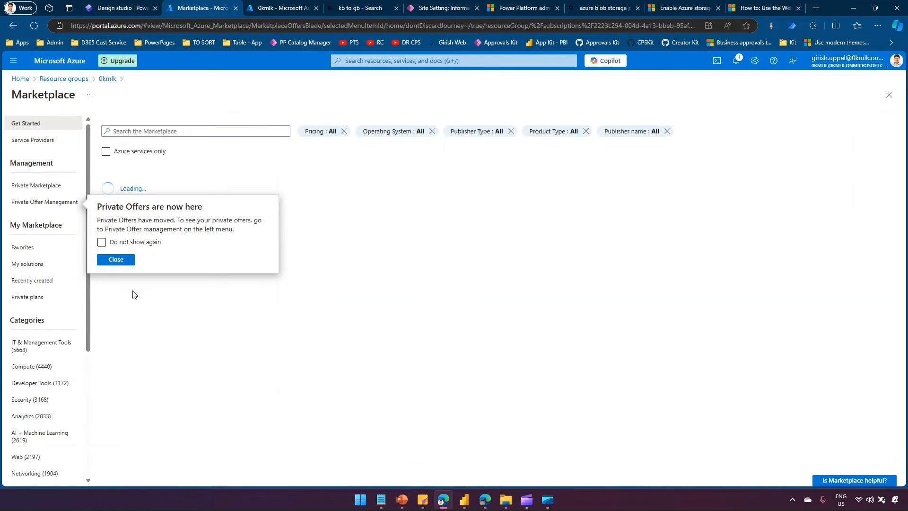
pyautogui.click(118, 261)
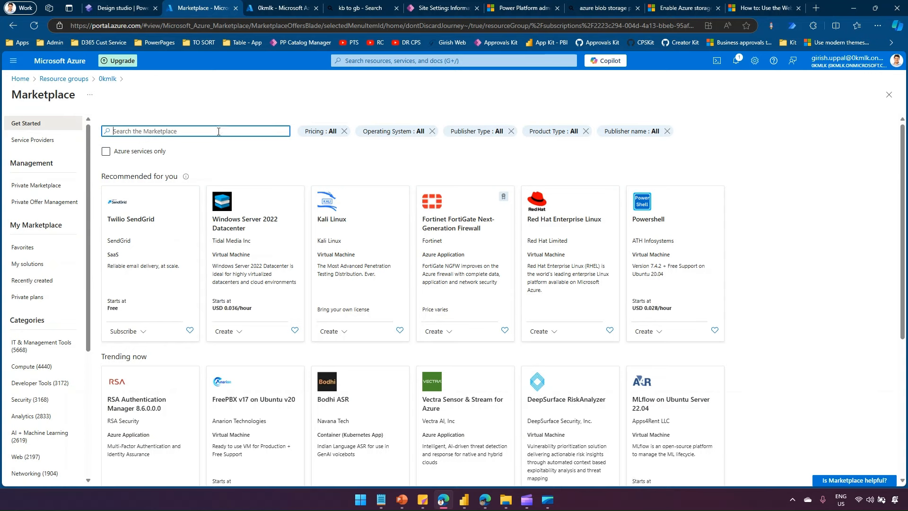
# - Search the Marketplace for 'storage account' and open Microsoft's Storage account offering
pyautogui.write('storg')
pyautogui.press('BackSpace')
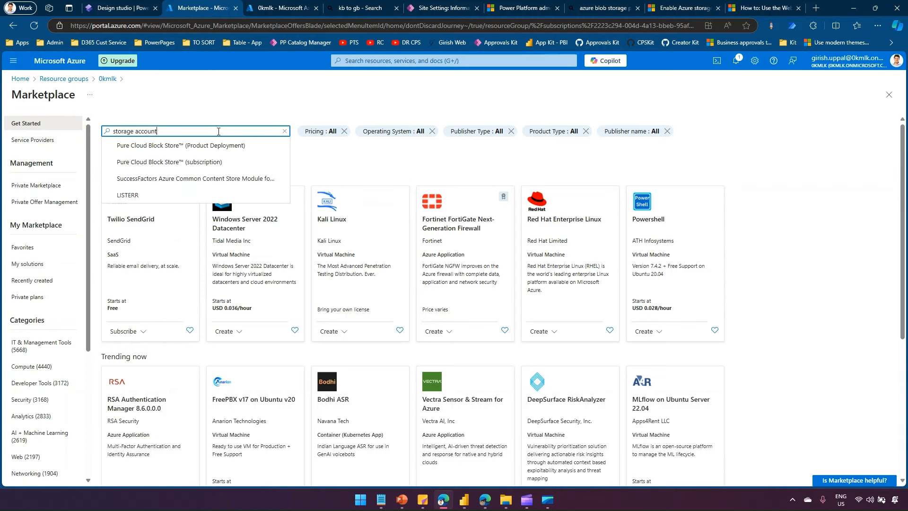
pyautogui.write('age account')
pyautogui.click(195, 143)
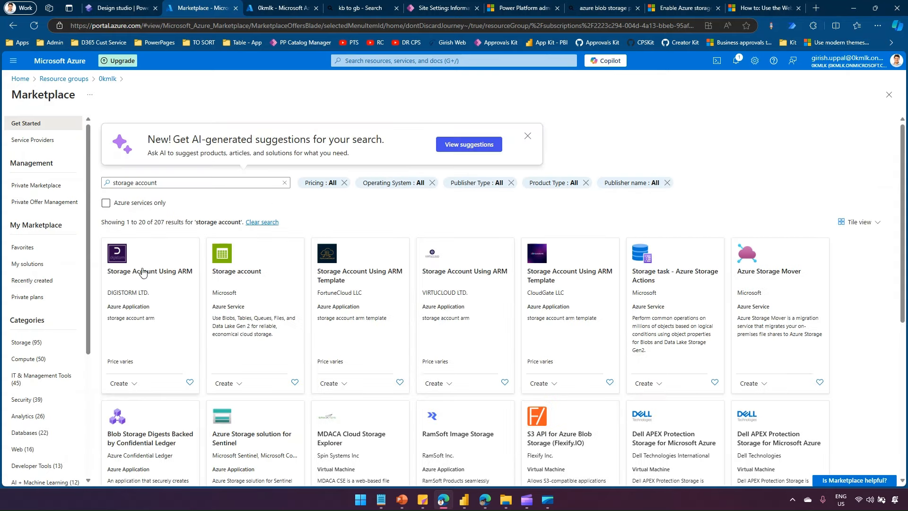
pyautogui.click(235, 280)
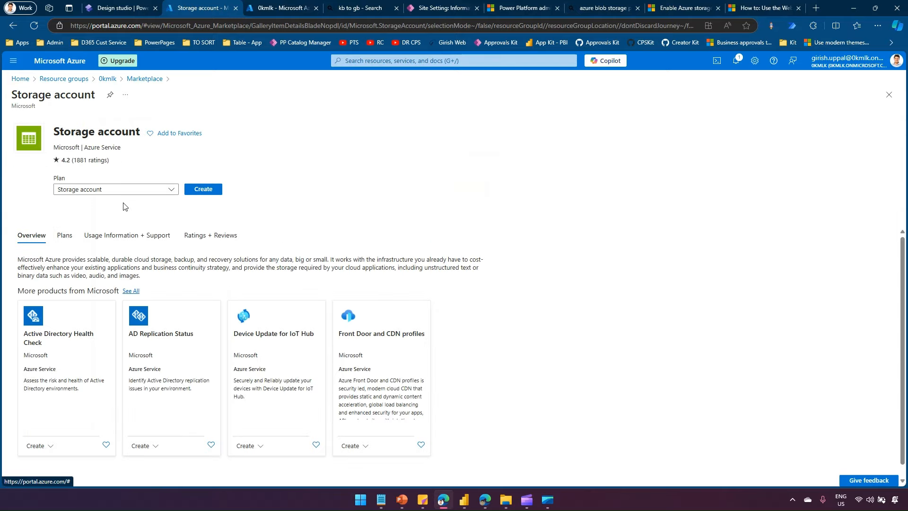
# - Create storage account gstorage4000 with Azure Blob Storage as primary service and LRS redundancy
pyautogui.click(199, 190)
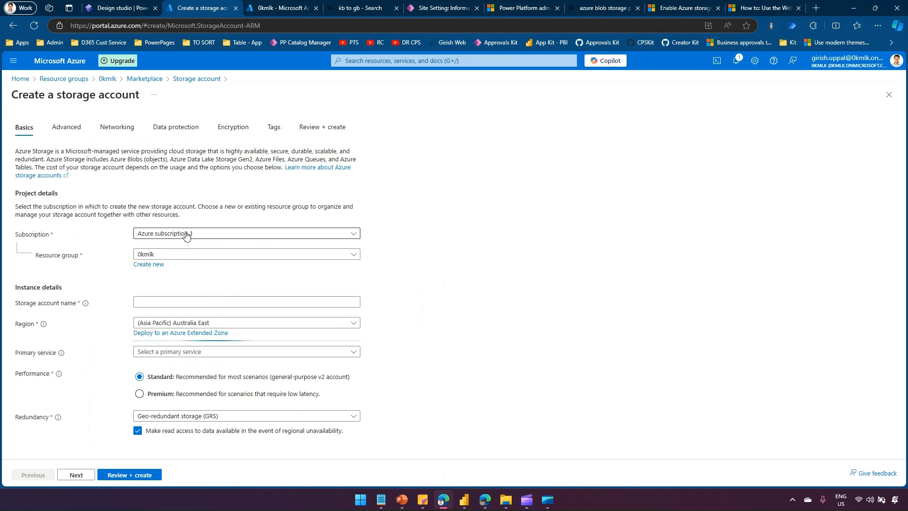
pyautogui.click(146, 302)
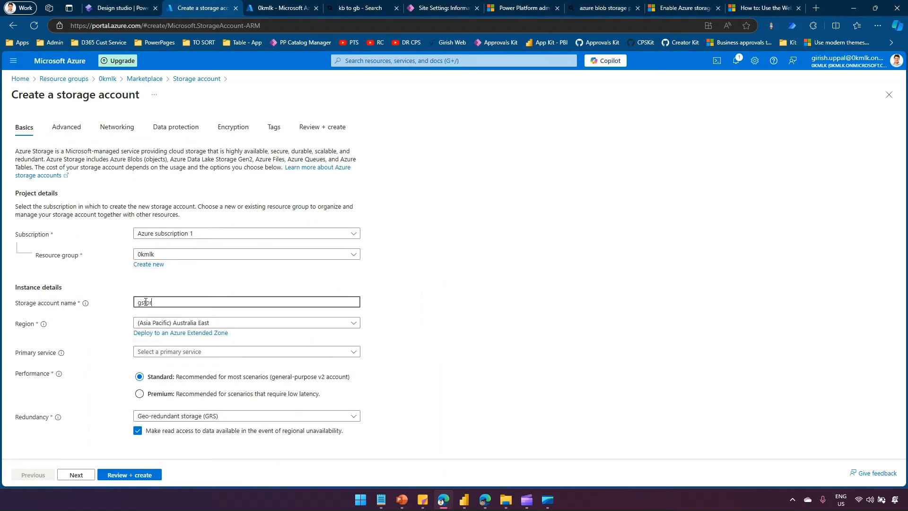
pyautogui.write('gstorage4000')
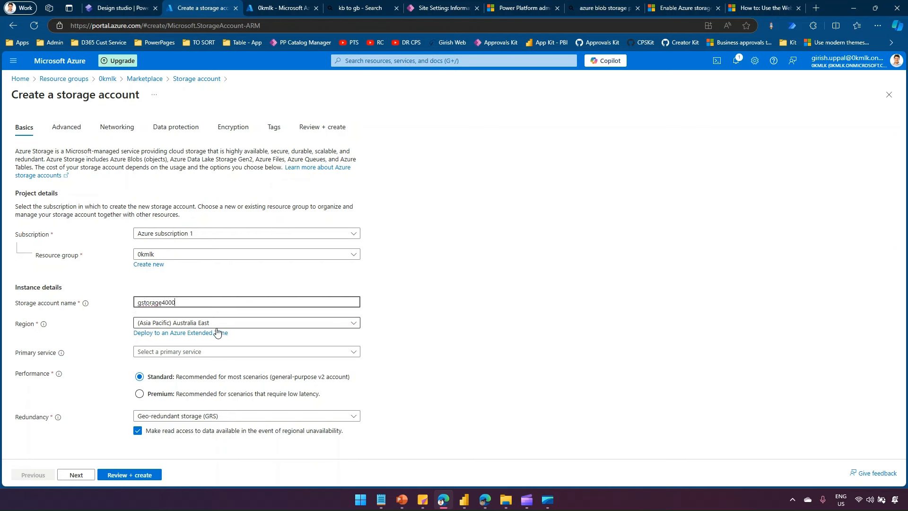
pyautogui.click(196, 354)
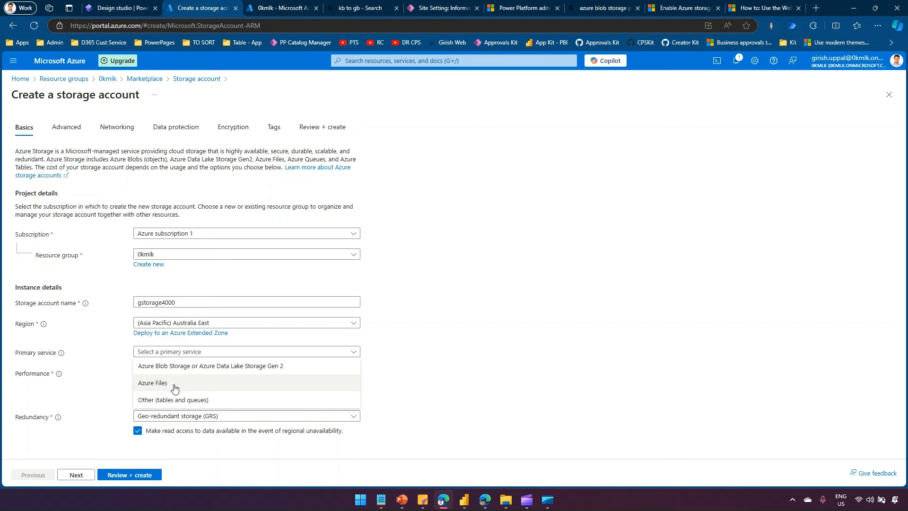
pyautogui.click(230, 366)
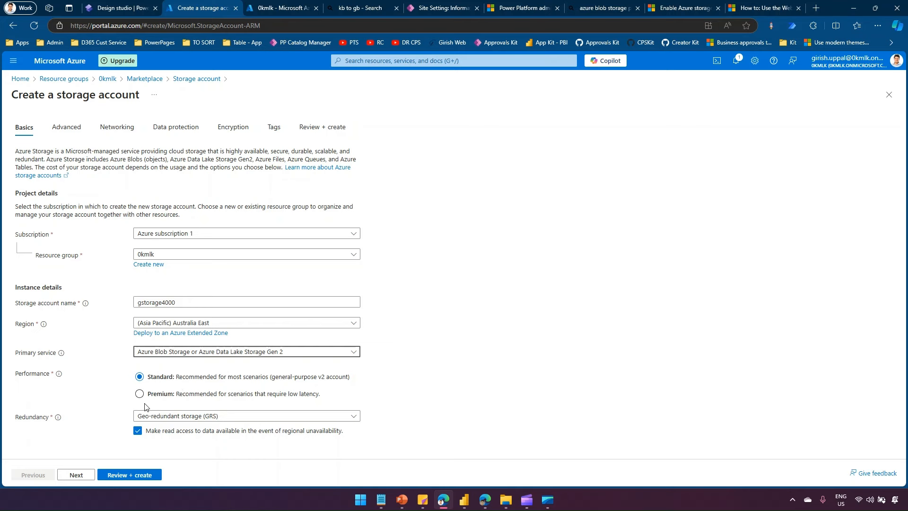
pyautogui.click(192, 417)
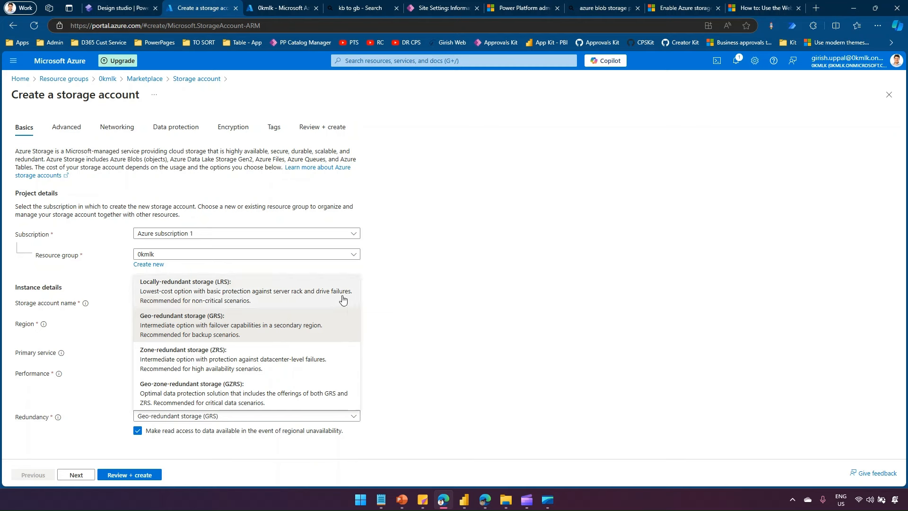
pyautogui.click(270, 288)
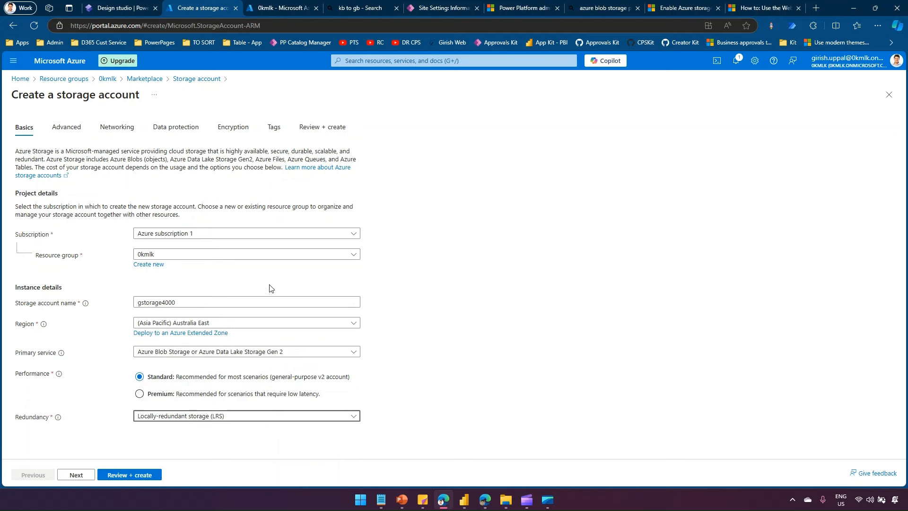
pyautogui.click(120, 475)
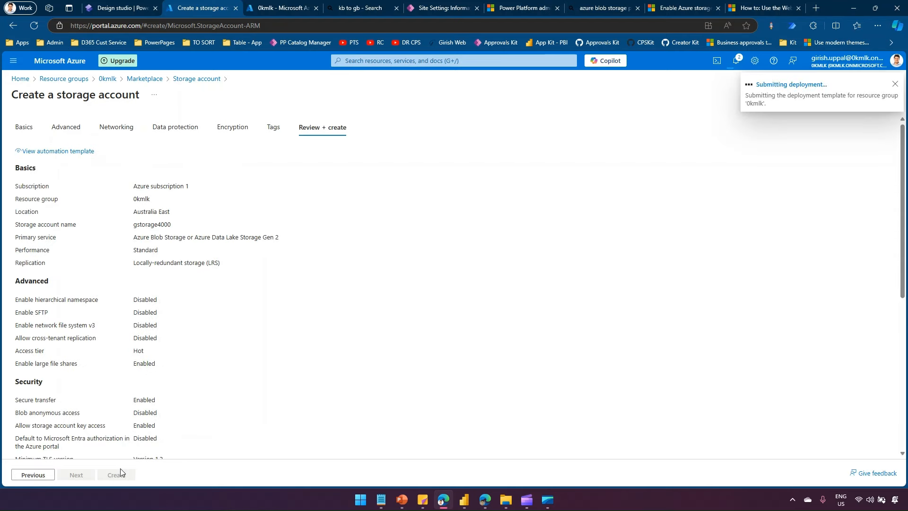
pyautogui.click(116, 7)
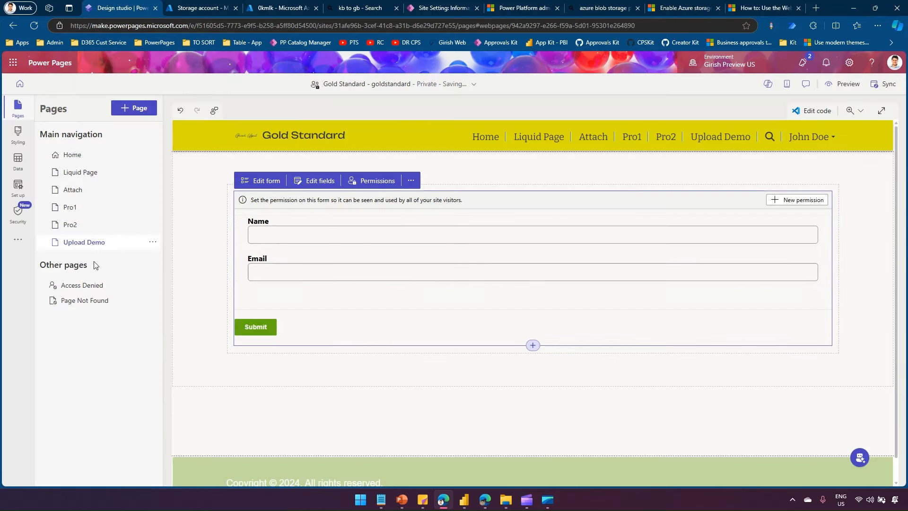
# - In the Data workspace, add the Email column to the Copilot Tennis Registration table view
pyautogui.click(19, 164)
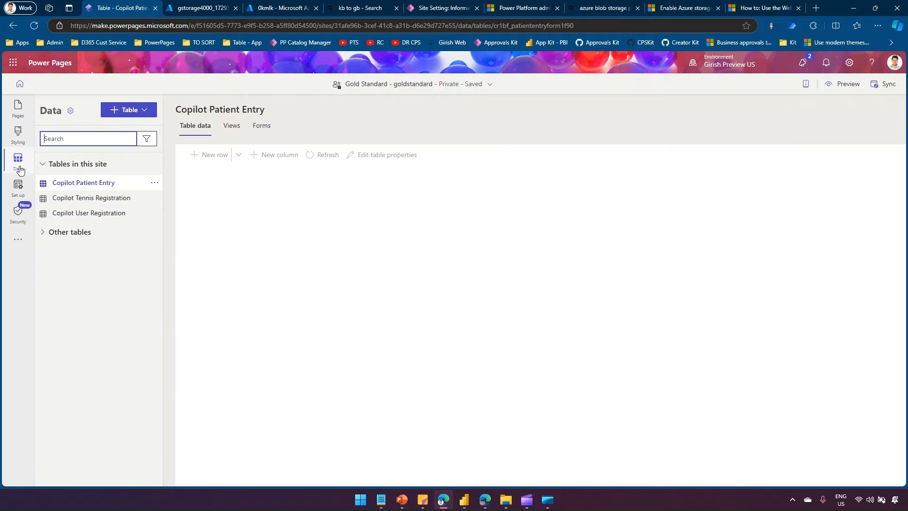
pyautogui.click(70, 197)
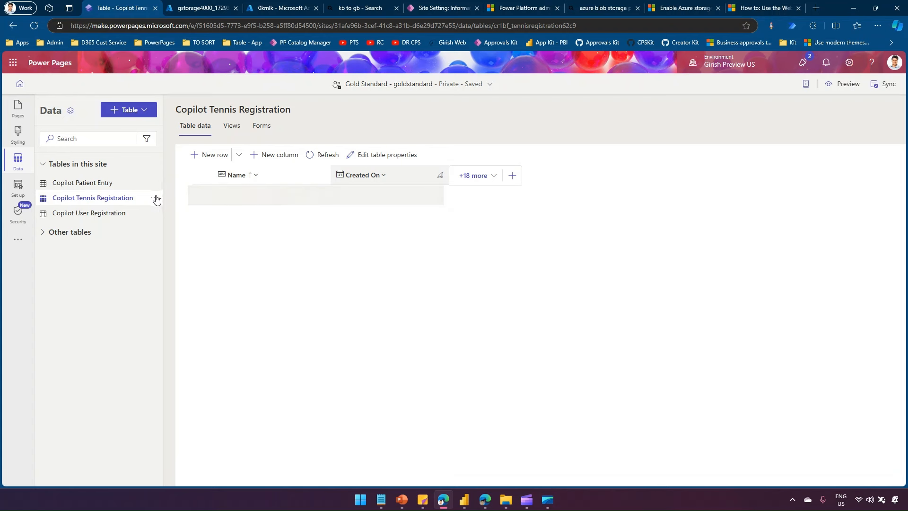
pyautogui.click(493, 177)
pyautogui.write('email')
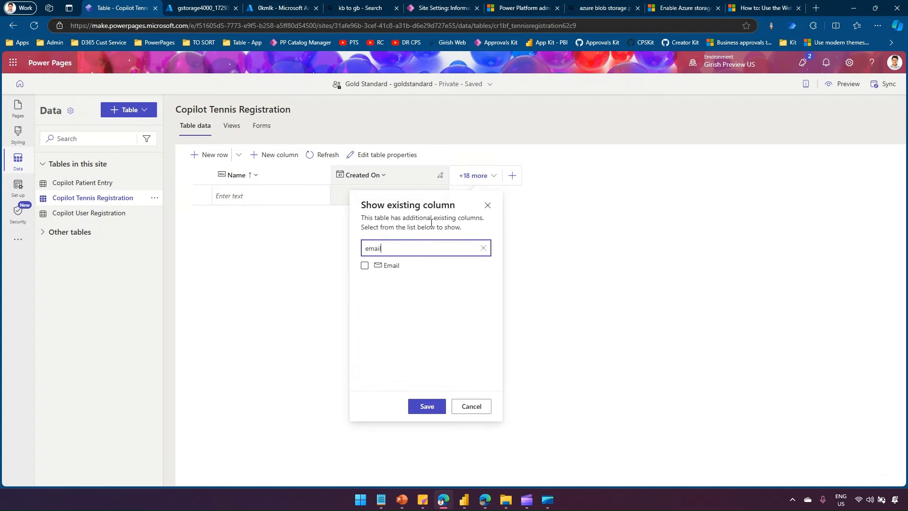
pyautogui.click(364, 265)
pyautogui.click(427, 406)
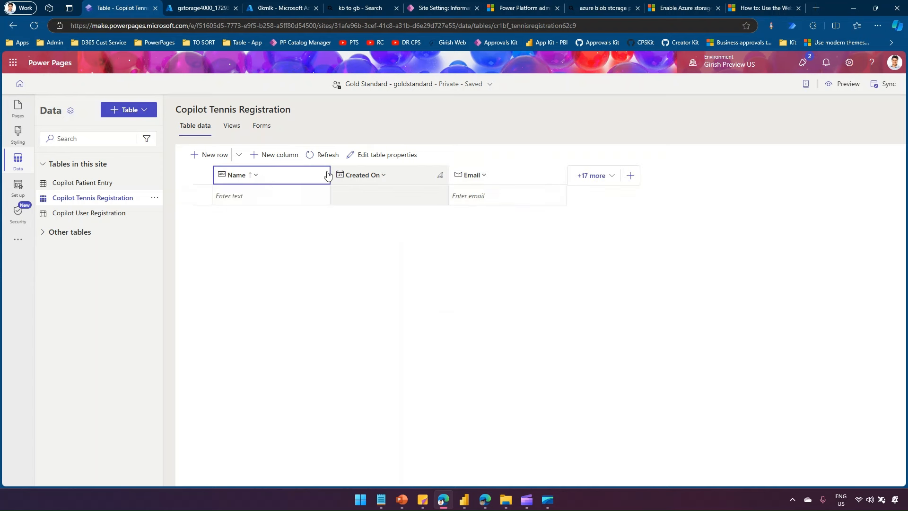
pyautogui.click(361, 157)
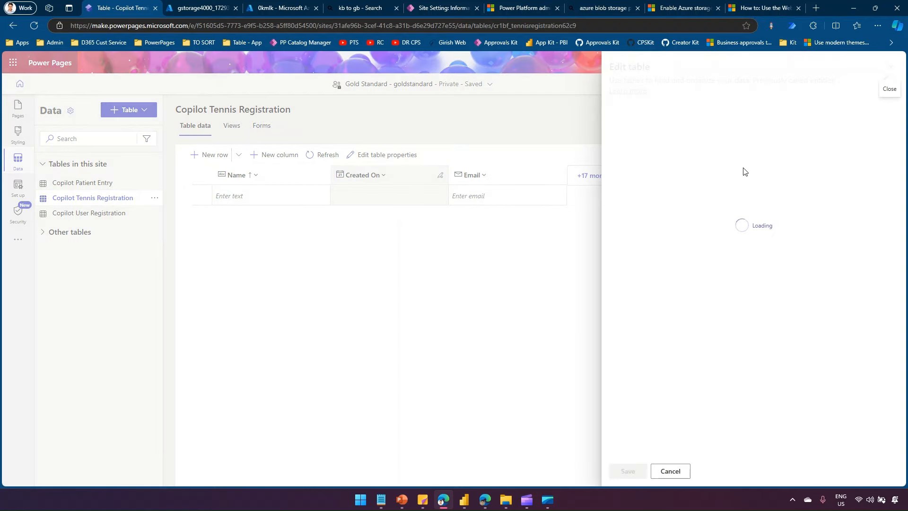
# - Tick 'Enable attachments (including notes and files)' under Advanced options and save the table
pyautogui.click(658, 274)
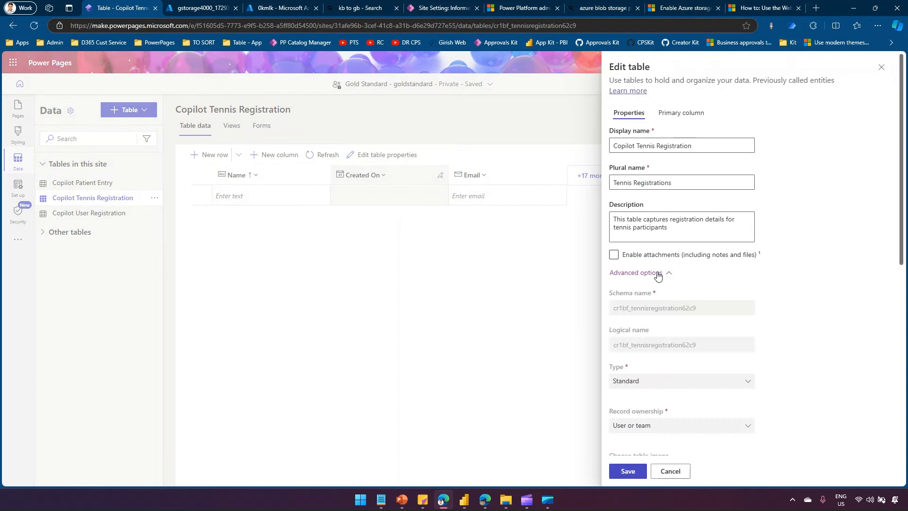
pyautogui.scroll(-6, 655, 307)
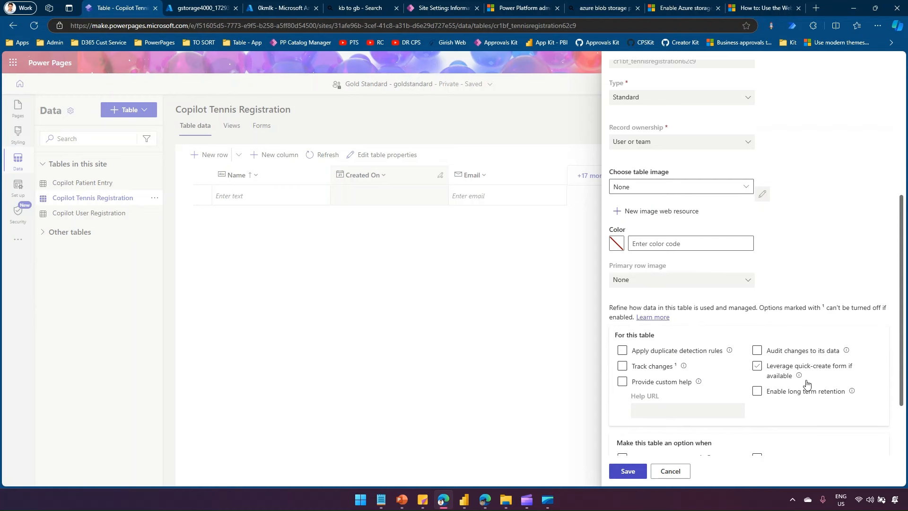
pyautogui.scroll(-1, 808, 384)
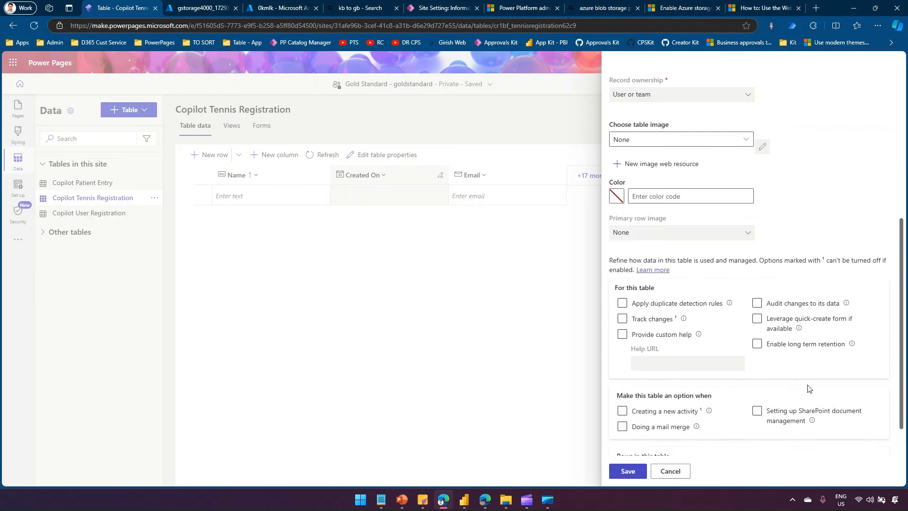
pyautogui.scroll(-1, 808, 388)
pyautogui.scroll(-1, 811, 394)
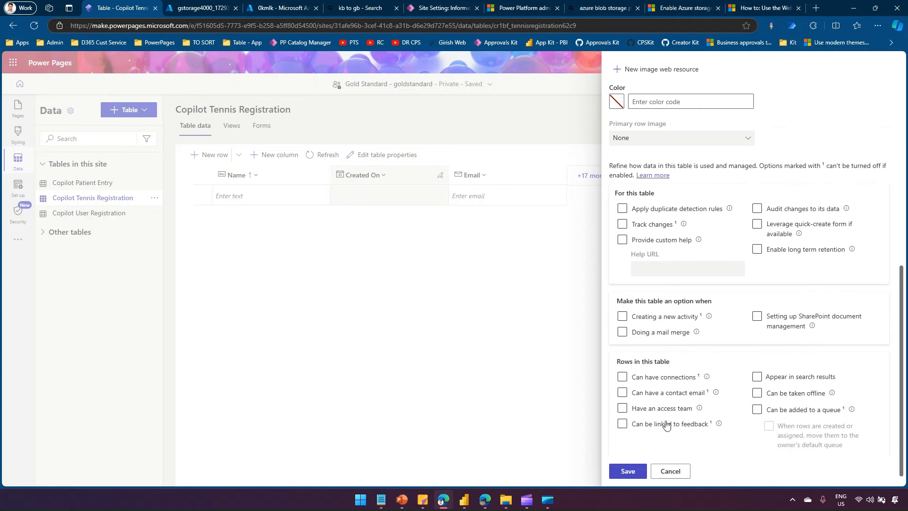
pyautogui.scroll(-1, 797, 423)
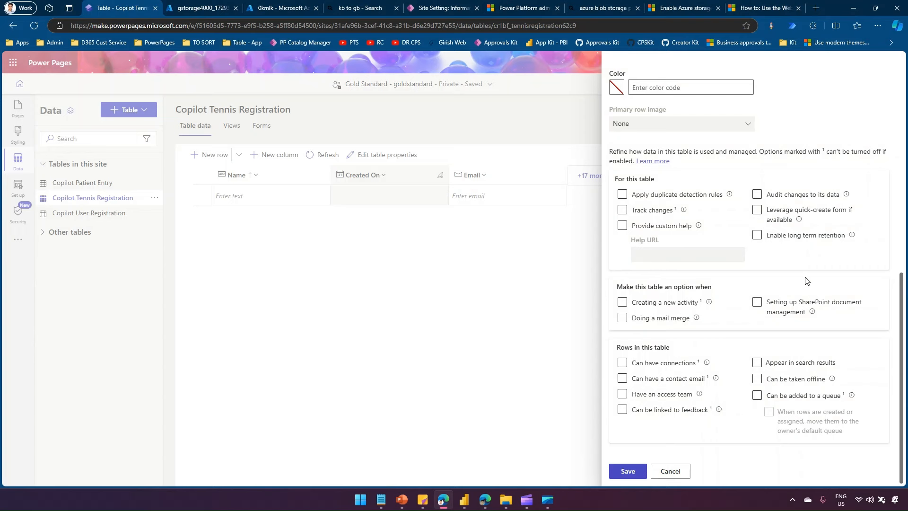
pyautogui.scroll(7, 807, 281)
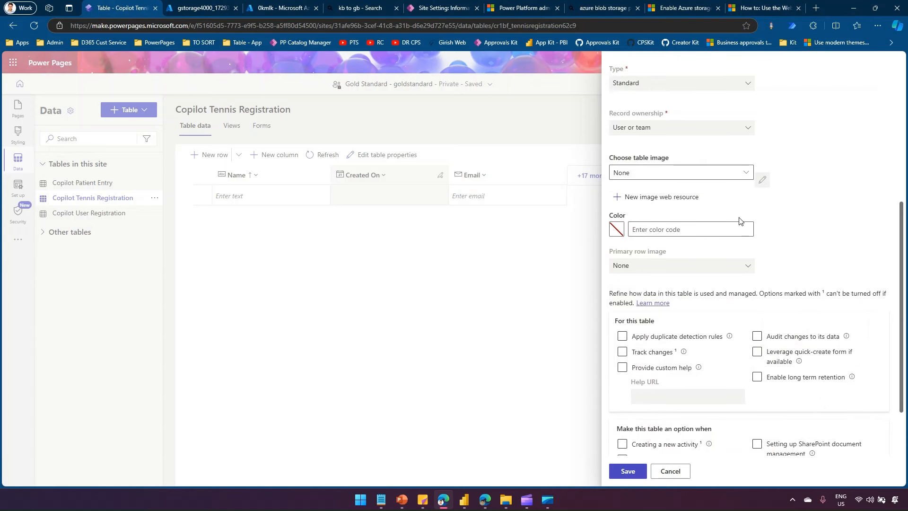
pyautogui.scroll(3, 731, 232)
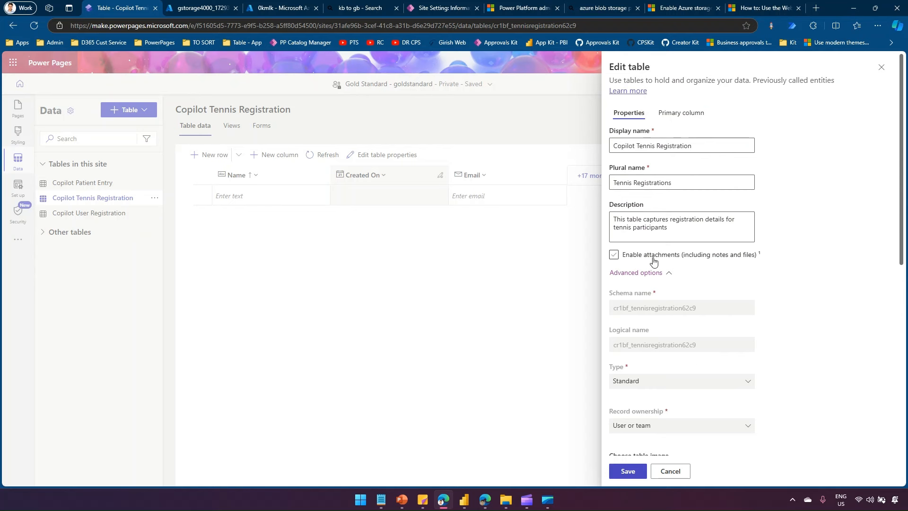
pyautogui.click(614, 256)
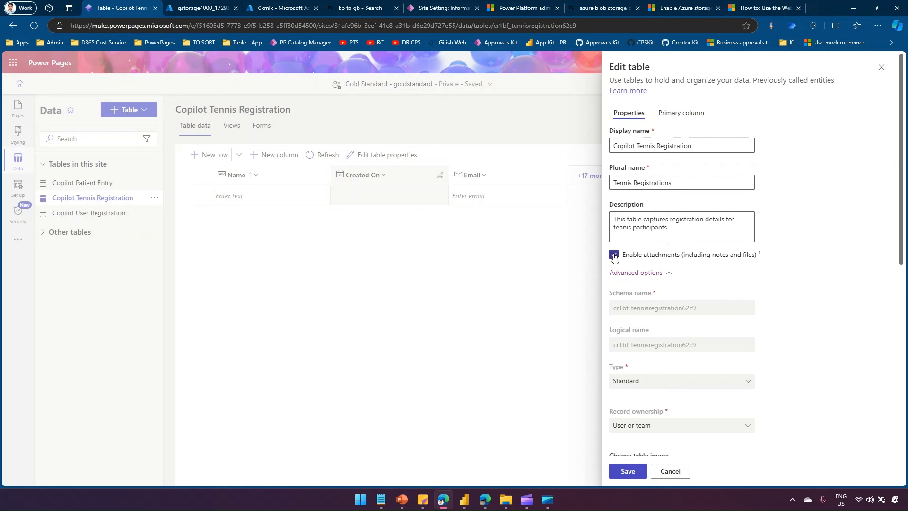
pyautogui.click(631, 473)
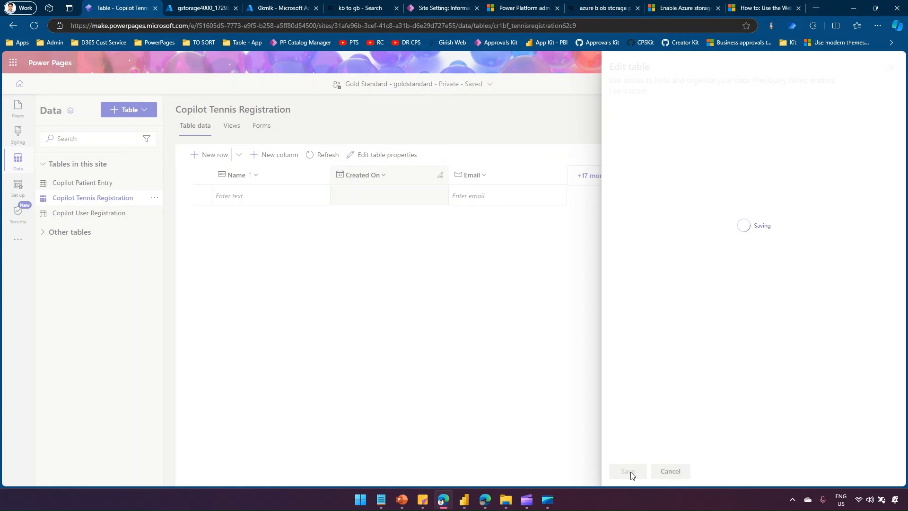
pyautogui.click(193, 5)
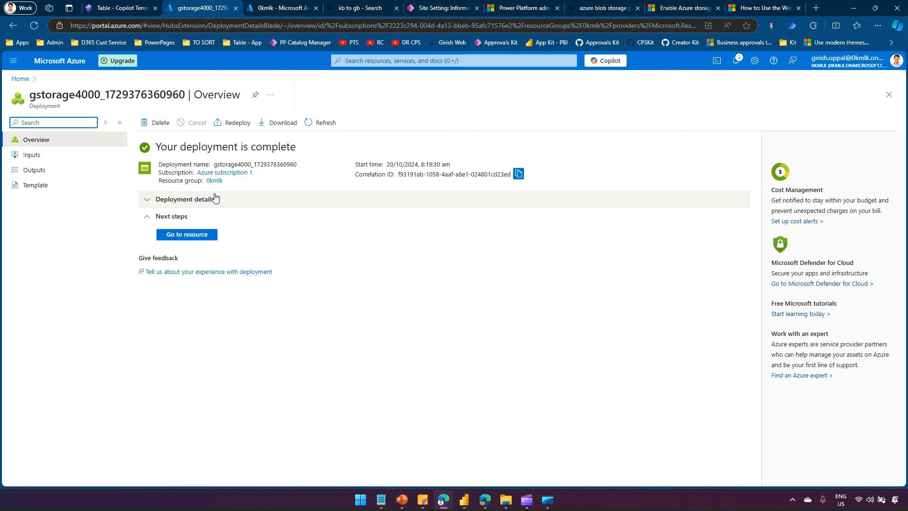
# - Navigate through Resource groups to 0kmlk and open the gstorage4000 storage account
pyautogui.click(397, 60)
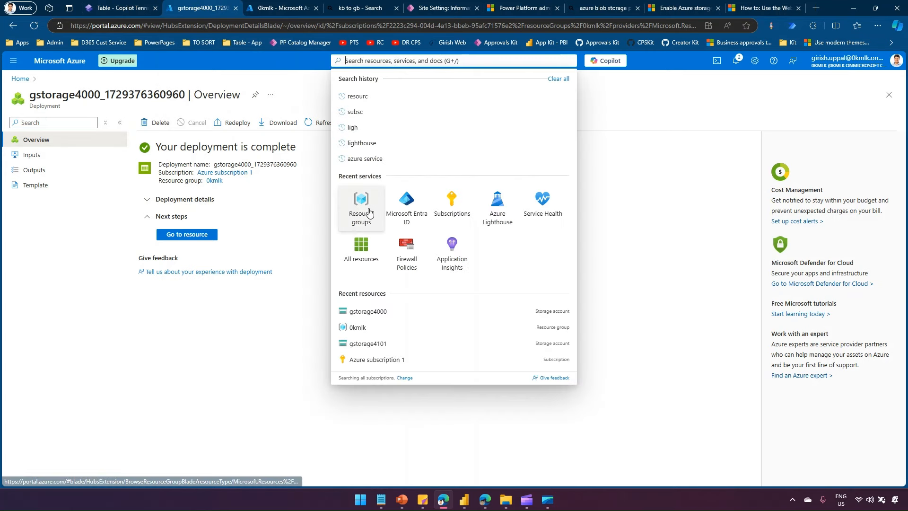
pyautogui.click(369, 213)
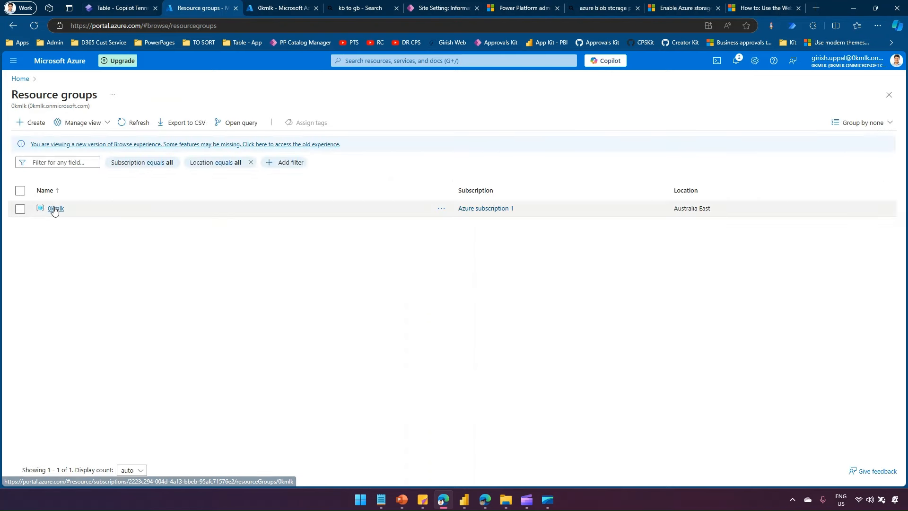
pyautogui.click(55, 210)
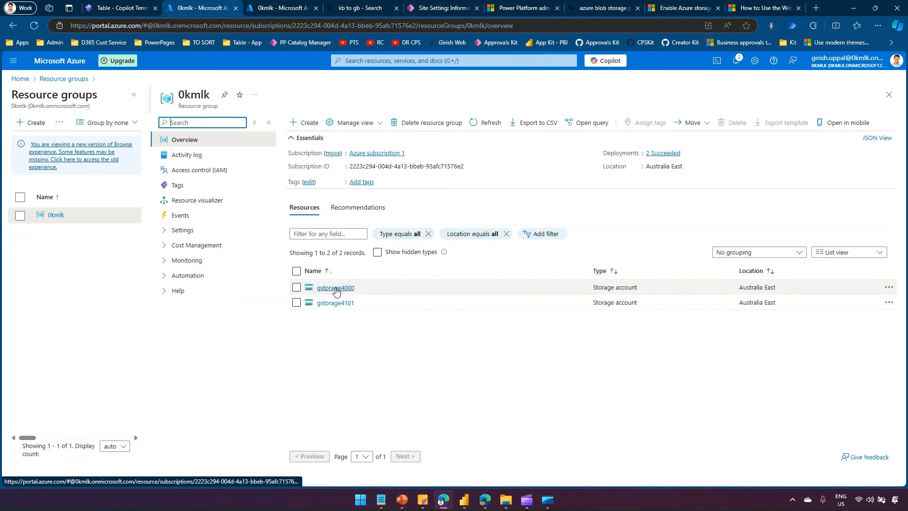
pyautogui.click(336, 289)
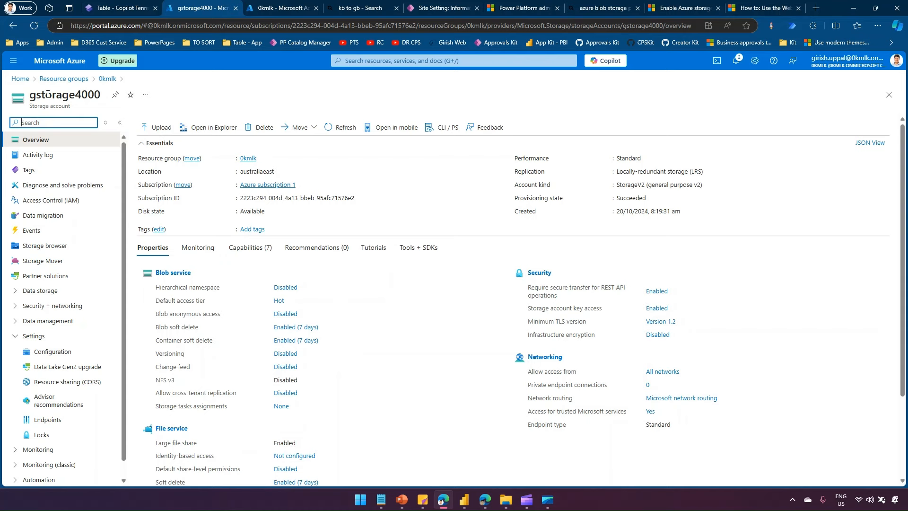
pyautogui.click(122, 8)
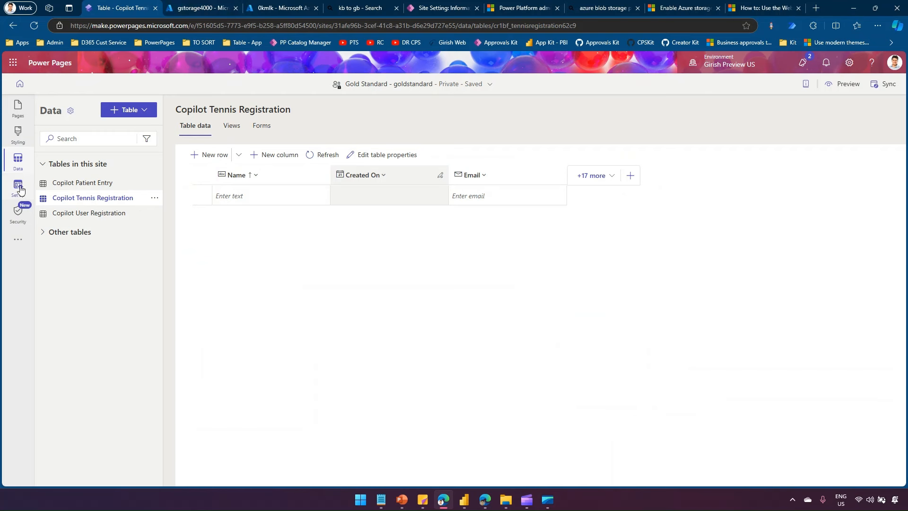
# - Turn on Enable attachments in the Upload Demo form's Attachments settings
pyautogui.click(19, 113)
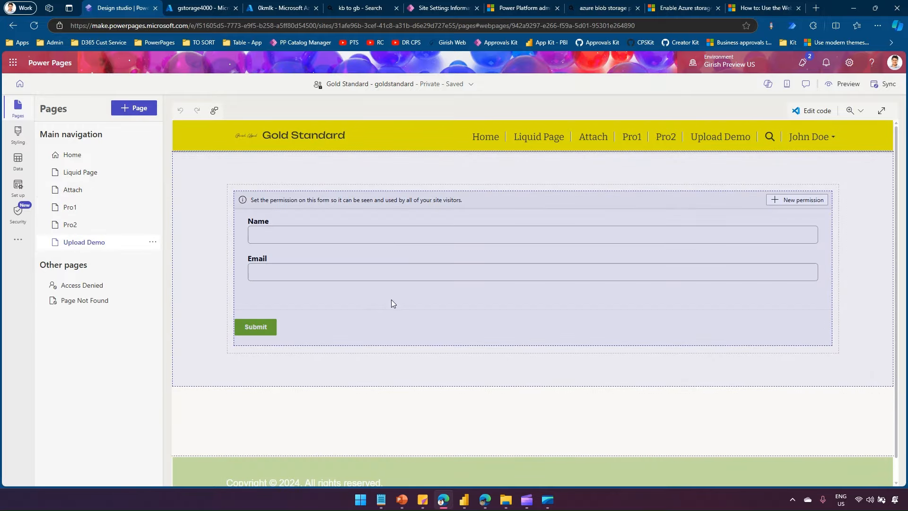
pyautogui.click(391, 300)
pyautogui.click(264, 182)
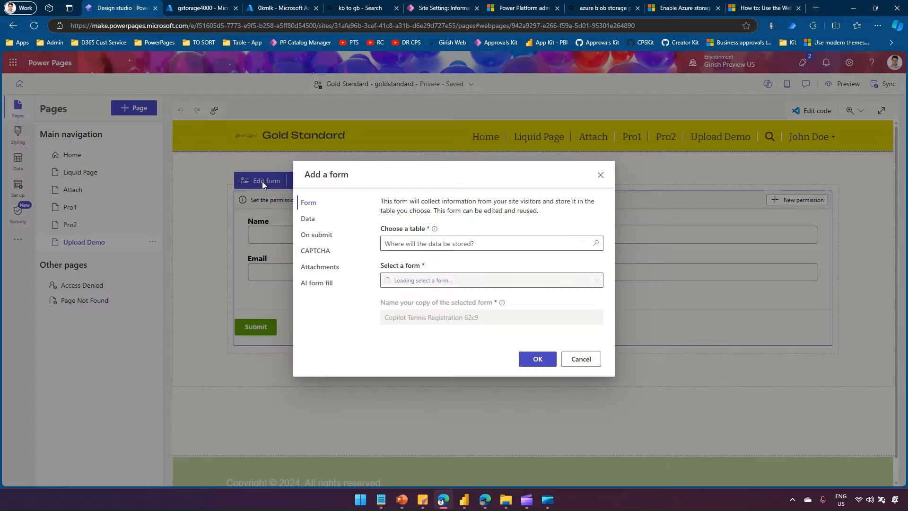
pyautogui.click(321, 268)
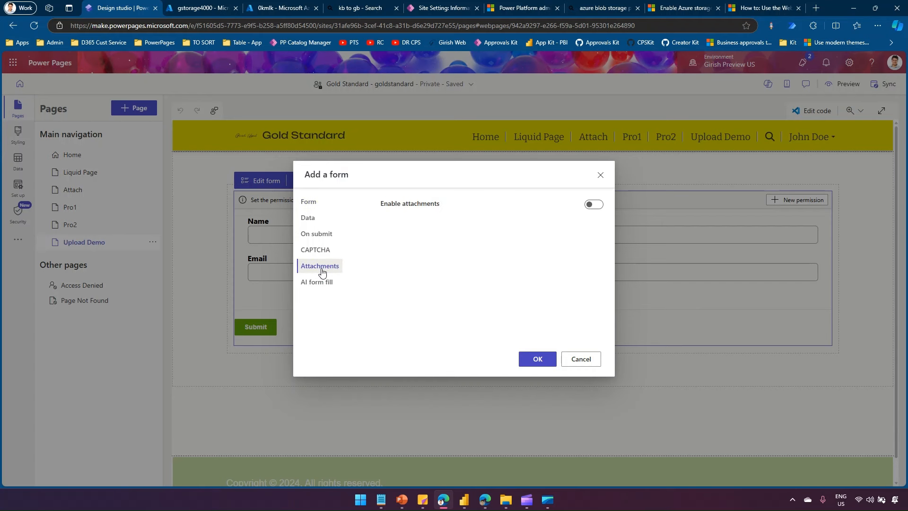
pyautogui.click(591, 204)
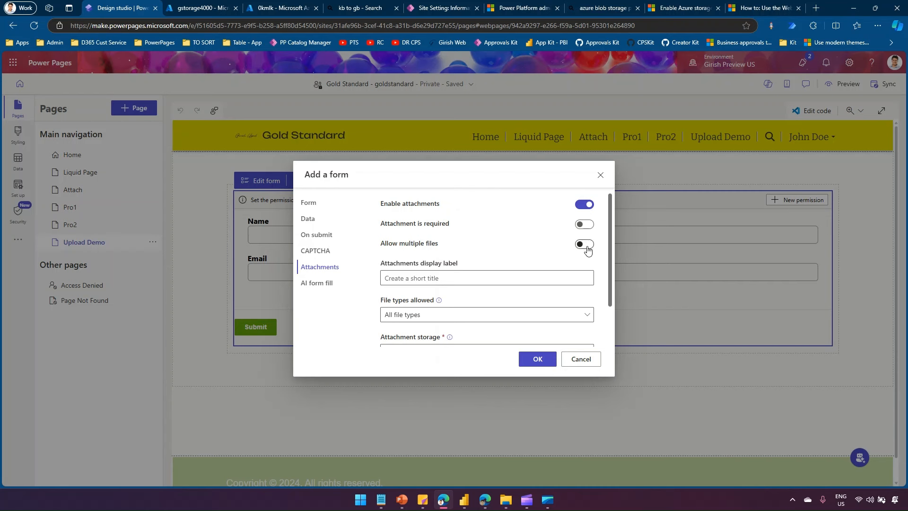
# - Set the attachments display label to 'File Upload' and review the allowed file types
pyautogui.click(462, 277)
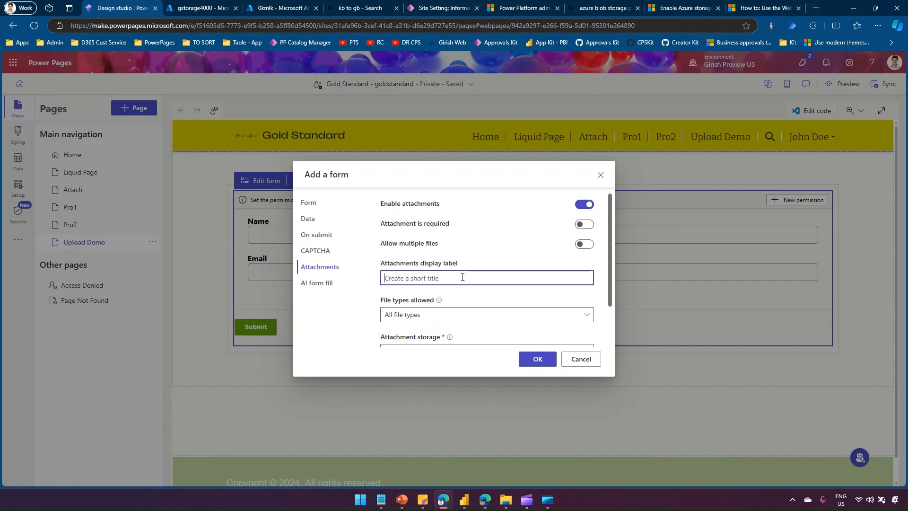
pyautogui.write('File Upload')
pyautogui.scroll(-1, 471, 307)
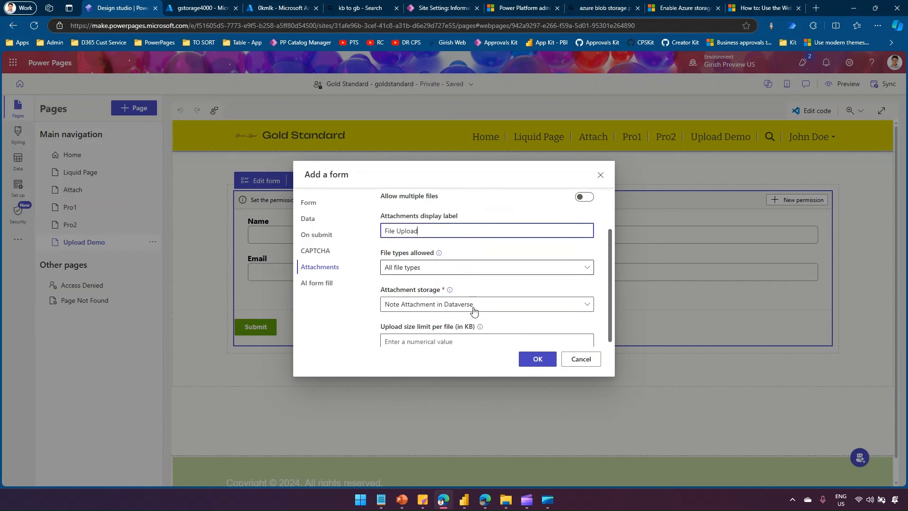
pyautogui.click(468, 268)
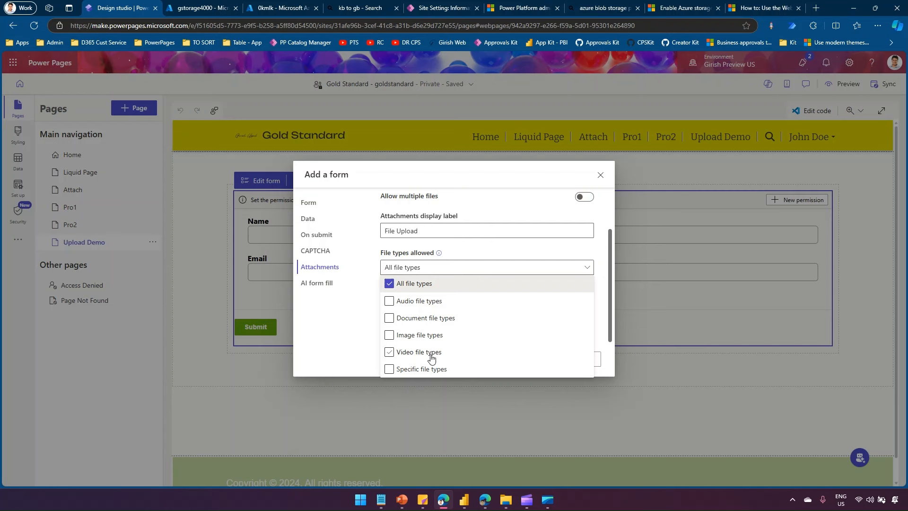
pyautogui.click(533, 254)
# - Set the form's attachment storage to Azure Blob Storage
pyautogui.click(580, 305)
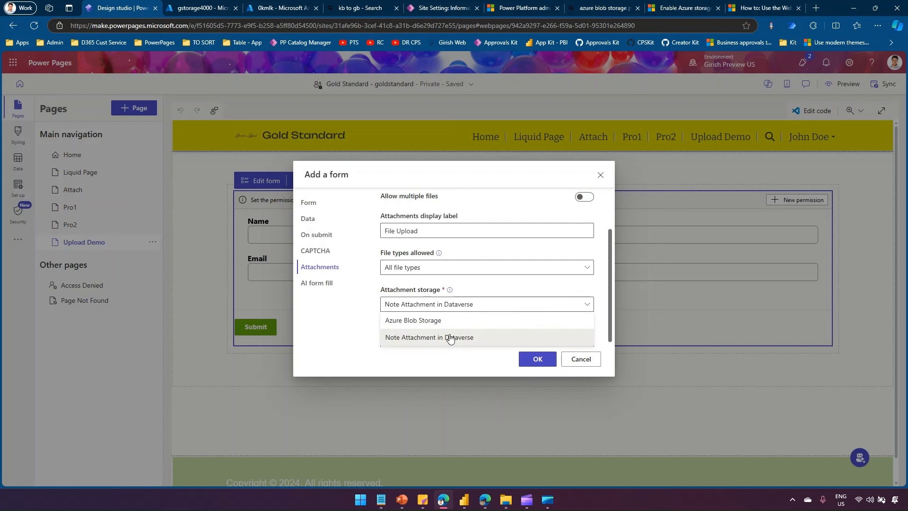
pyautogui.click(426, 322)
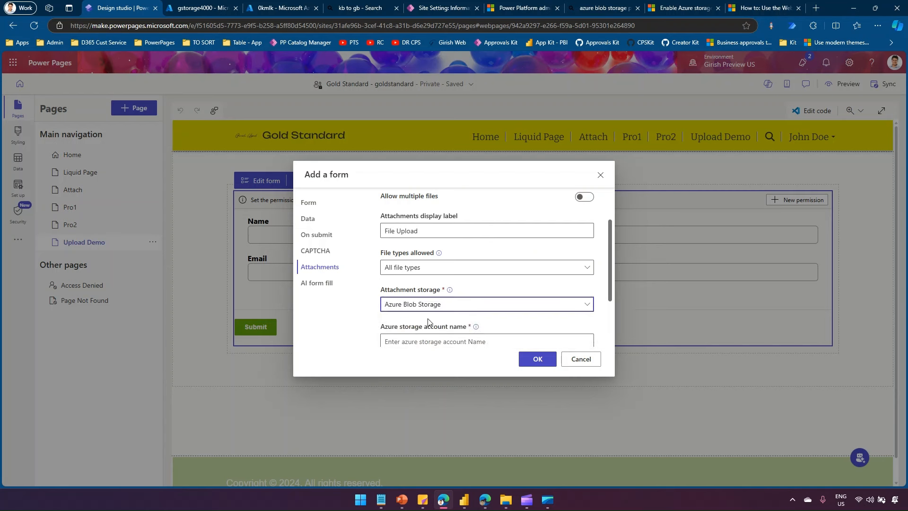
pyautogui.scroll(-1, 428, 321)
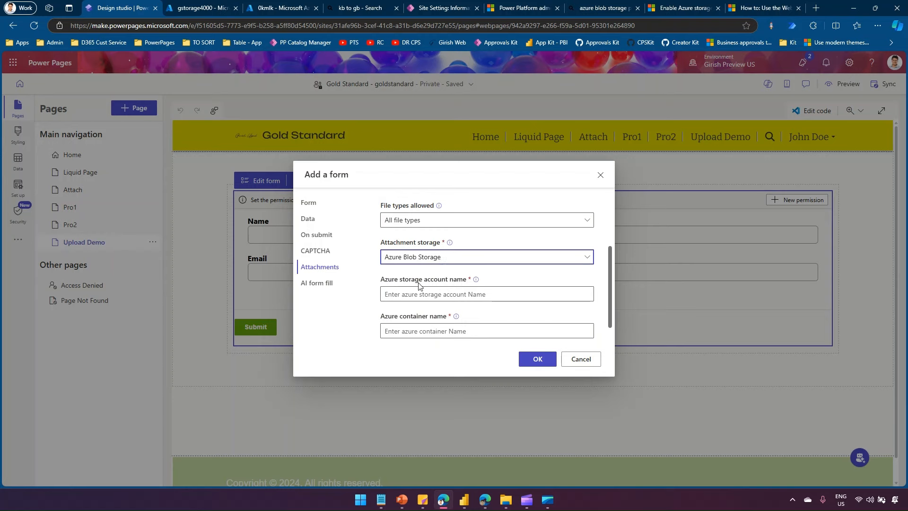
pyautogui.click(406, 293)
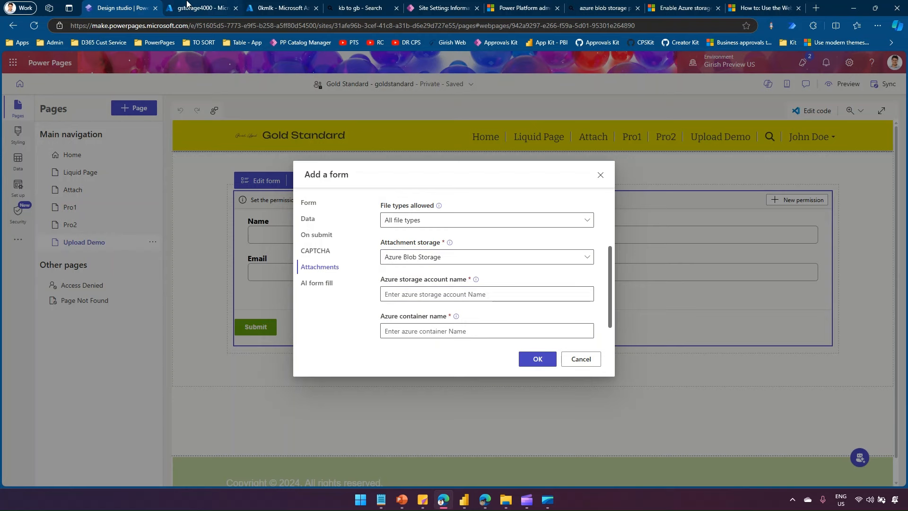
# - Copy the storage account name gstorage4000 from Azure into the form's account name field
pyautogui.click(192, 8)
pyautogui.moveTo(101, 95); pyautogui.dragTo(31, 94)
pyautogui.hotkey('ctrl', 'c')
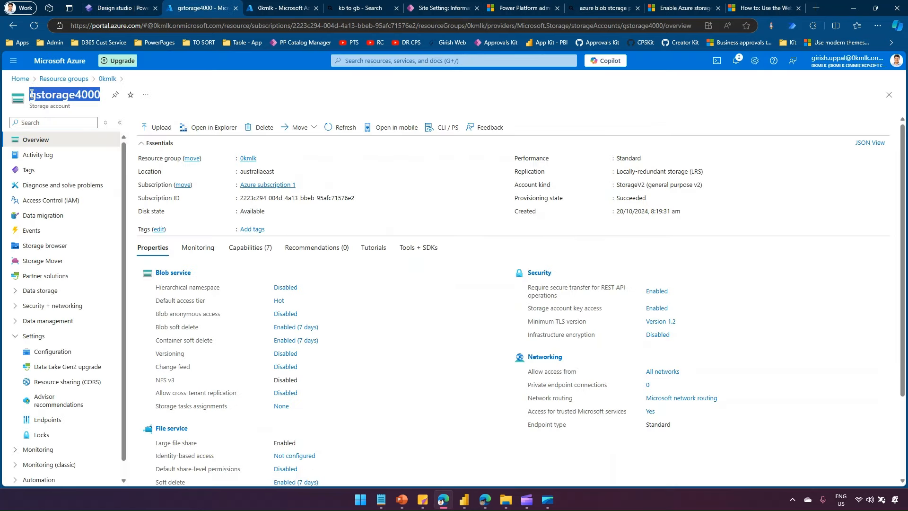
pyautogui.click(122, 8)
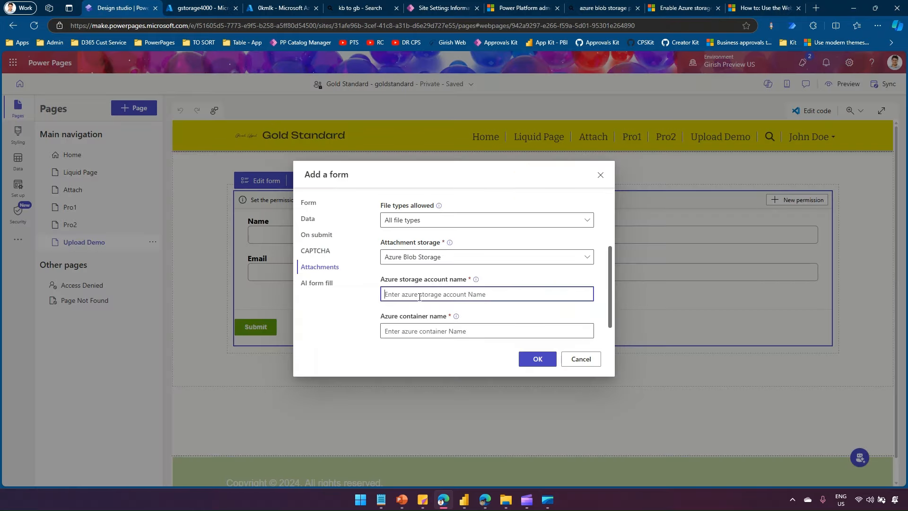
pyautogui.hotkey('ctrl', 'v')
# - Create a private container named 'tennis' in the gstorage4000 storage account
pyautogui.click(201, 8)
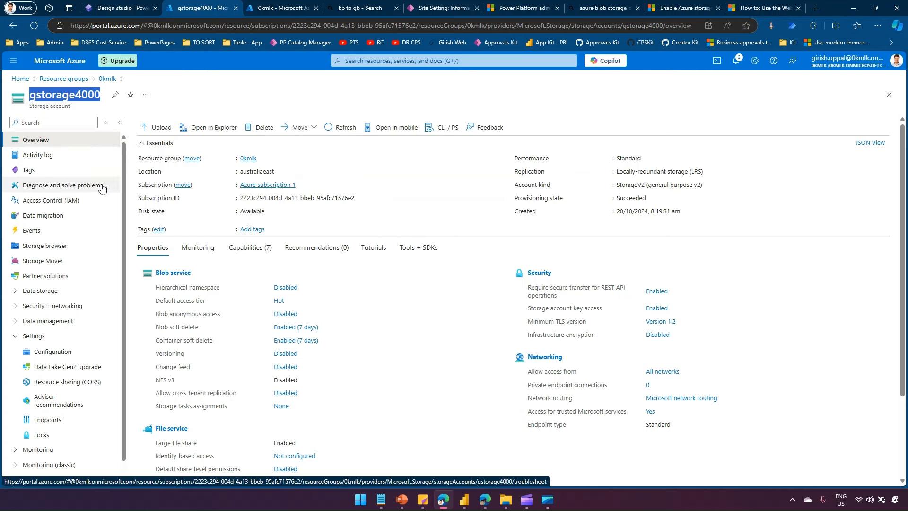
pyautogui.click(33, 290)
pyautogui.click(33, 308)
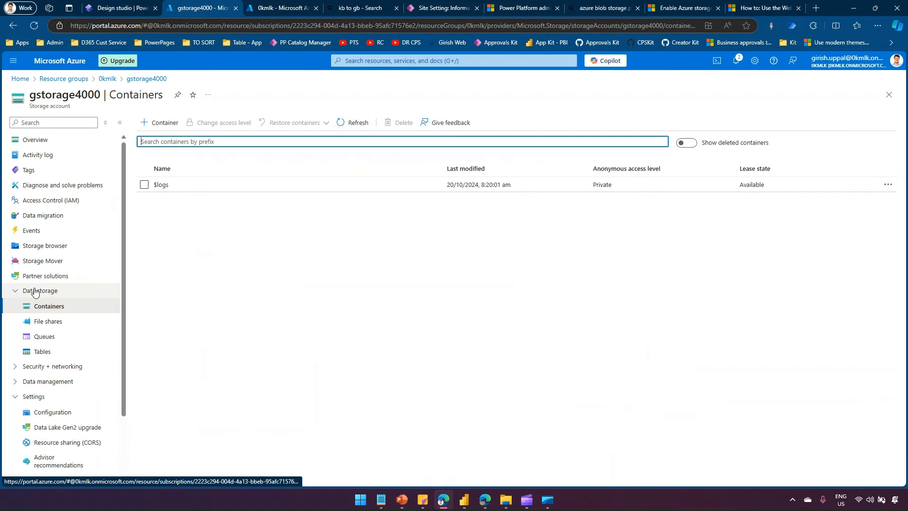
pyautogui.click(160, 122)
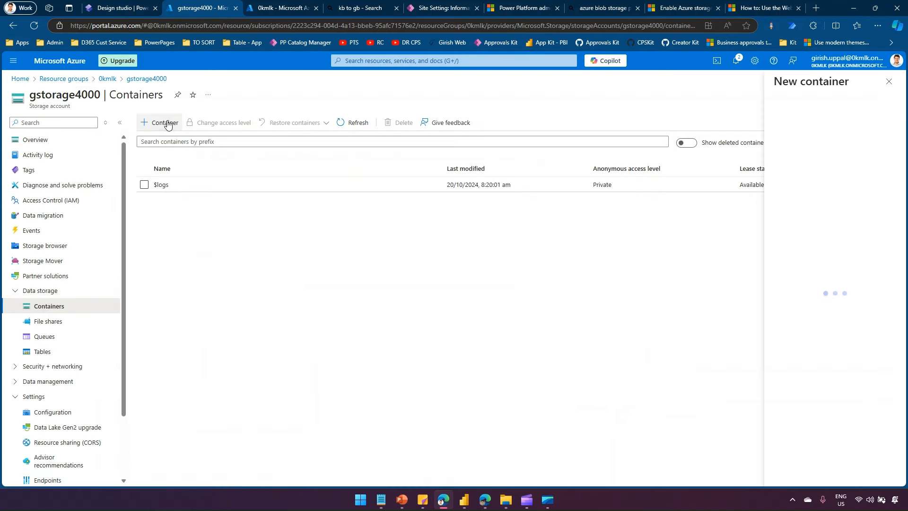
pyautogui.moveTo(781, 143)
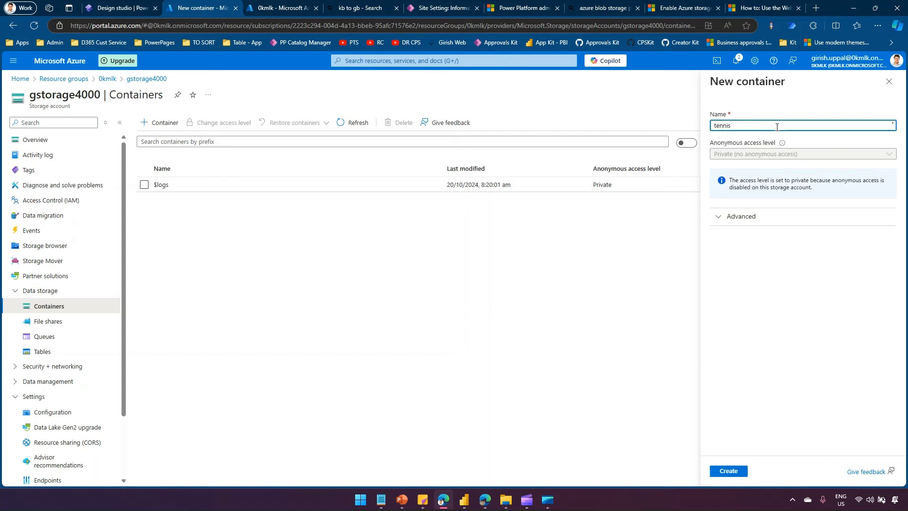
pyautogui.moveTo(750, 124); pyautogui.dragTo(695, 124)
pyautogui.click(742, 474)
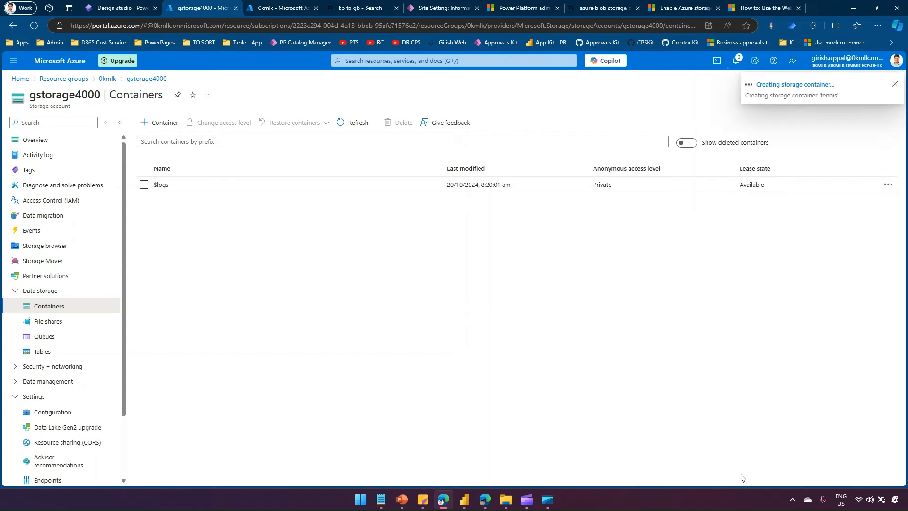
pyautogui.click(121, 11)
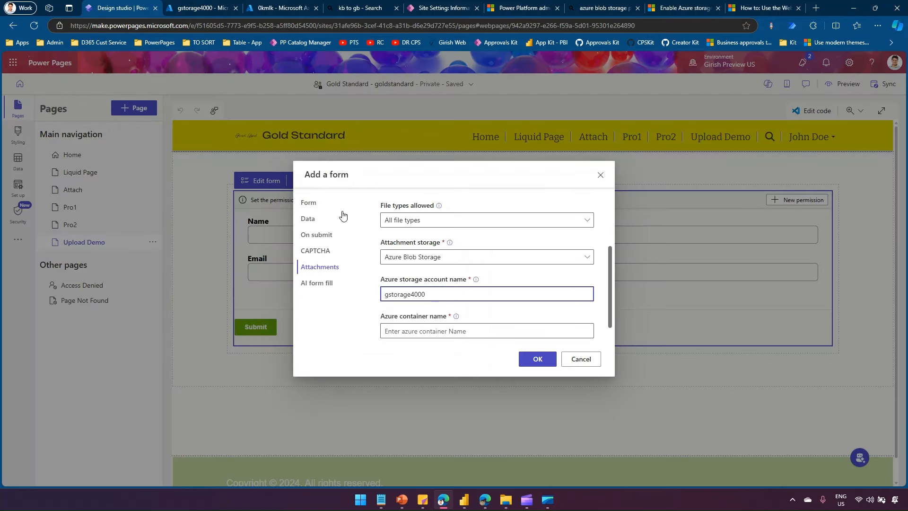
# - Enter tennis as the Azure container name for the form's attachments and confirm
pyautogui.click(413, 328)
pyautogui.write('tennis')
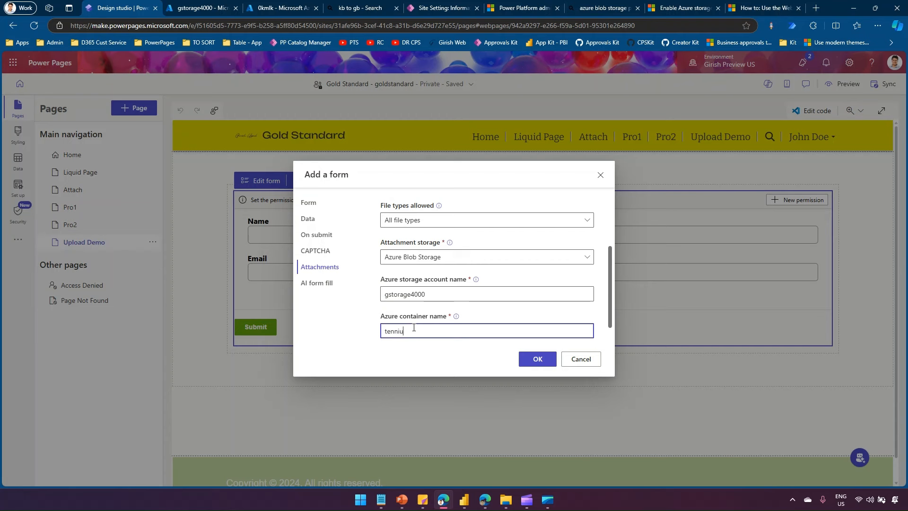
pyautogui.scroll(-1, 610, 337)
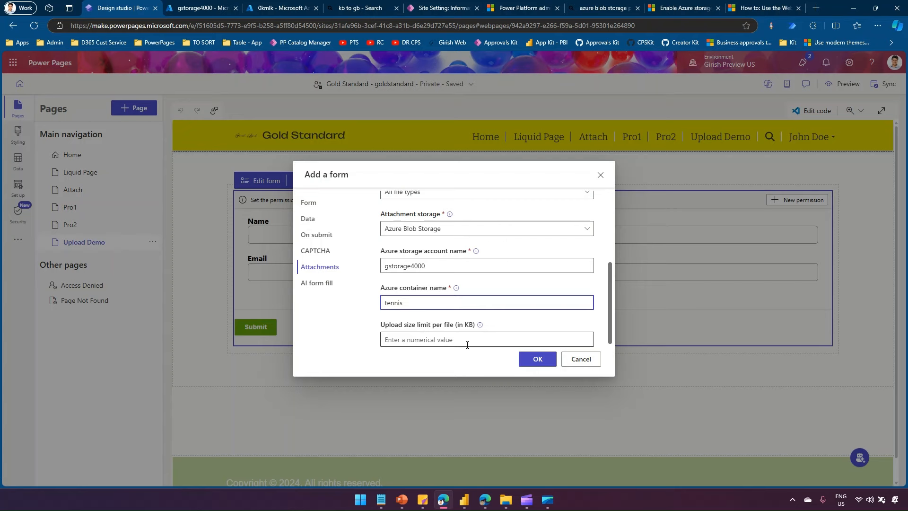
pyautogui.click(532, 358)
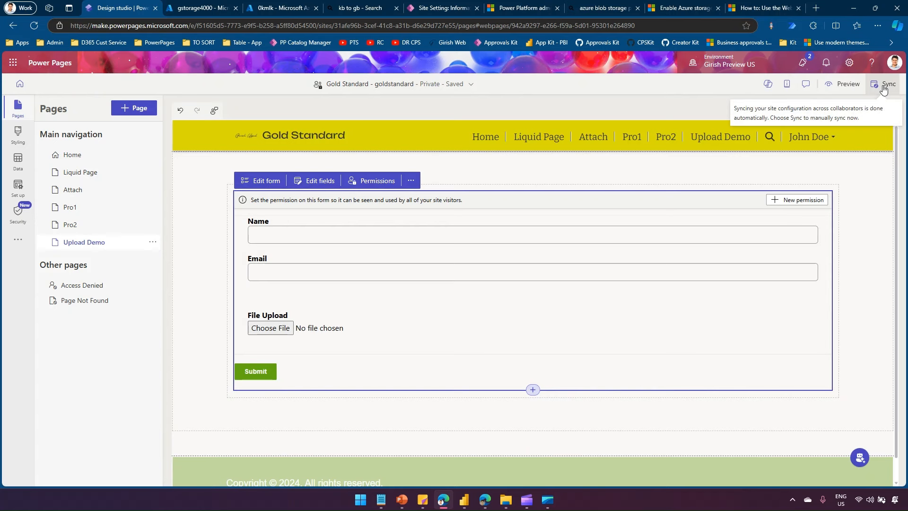
# - Sync the site configuration and bring up the Desktop/Mobile preview options
pyautogui.click(883, 89)
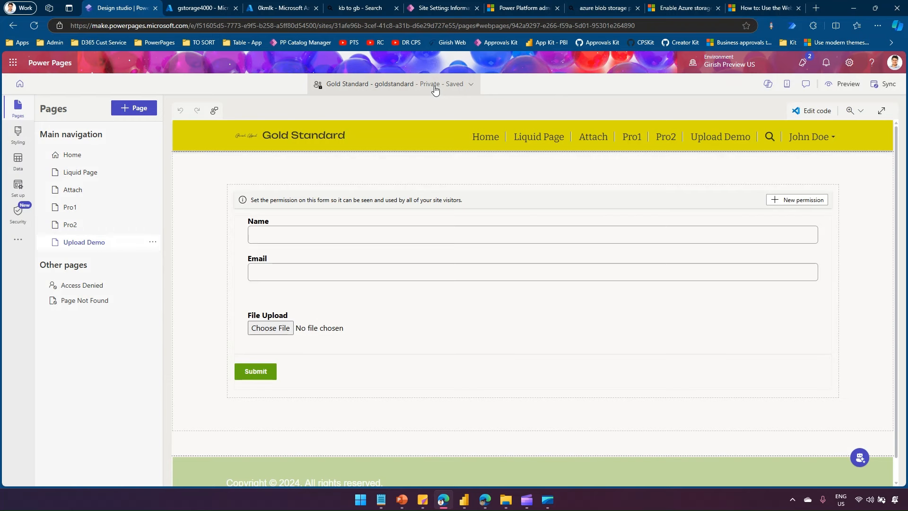
pyautogui.click(845, 84)
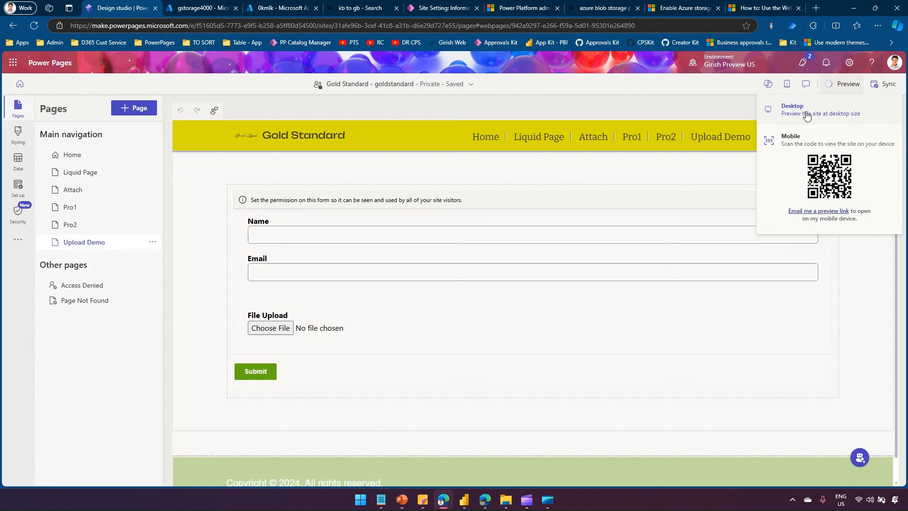
# - Open gstorage4000's Resource sharing (CORS) settings and click into the Blob Allowed origins field
pyautogui.click(209, 10)
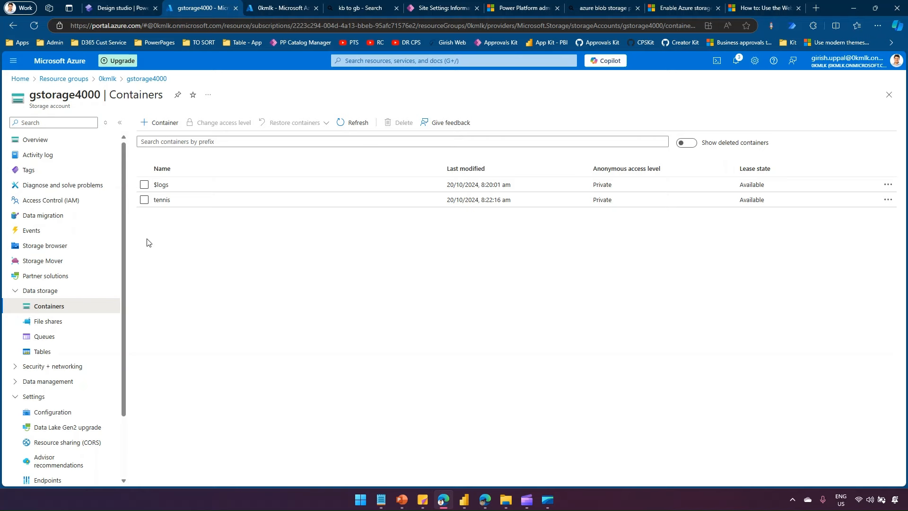
pyautogui.click(65, 416)
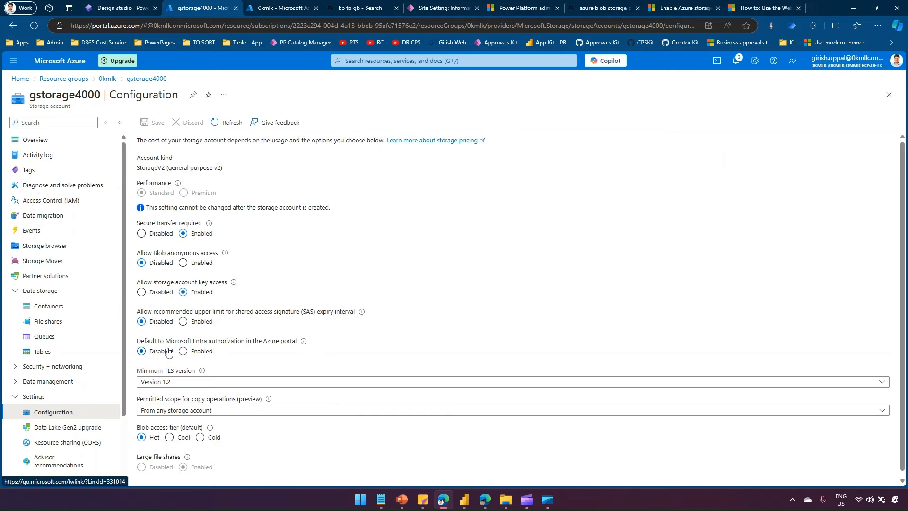
pyautogui.click(78, 444)
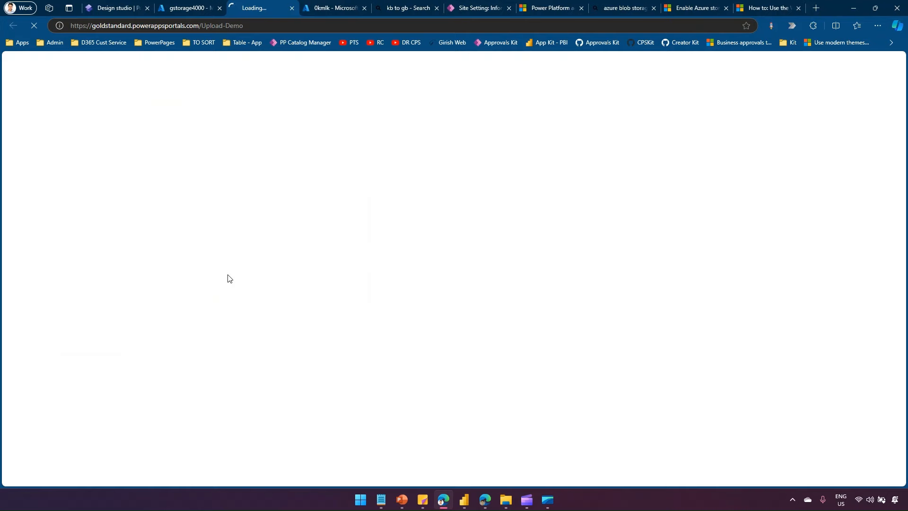
pyautogui.click(198, 4)
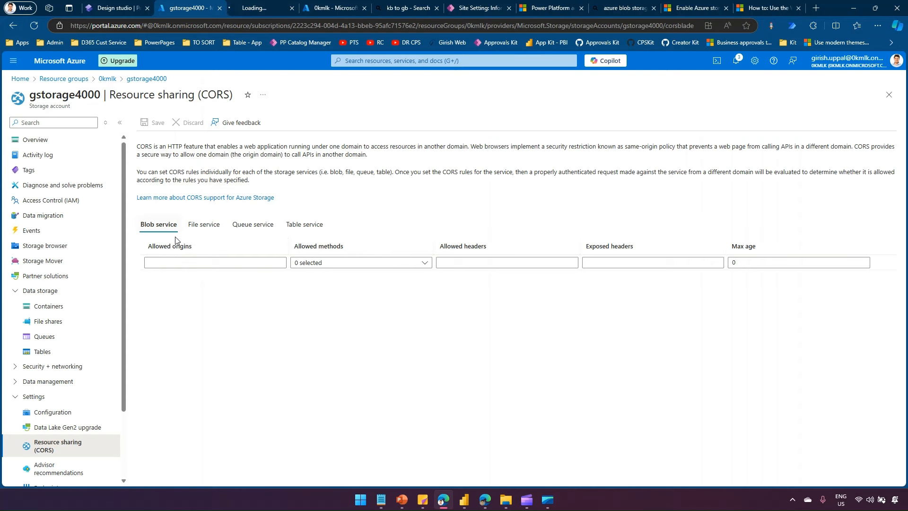
pyautogui.click(177, 263)
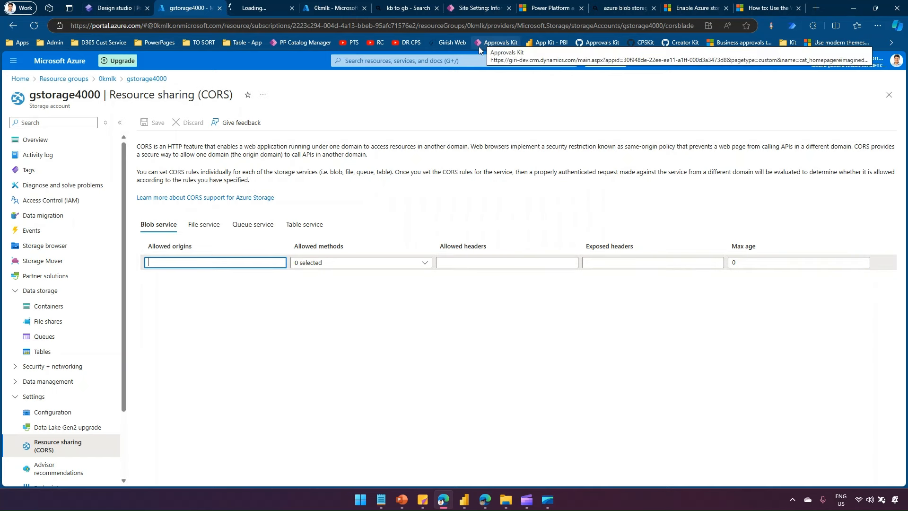
# - Copy the Environment URL from the Power Platform admin center environment details page
pyautogui.click(547, 9)
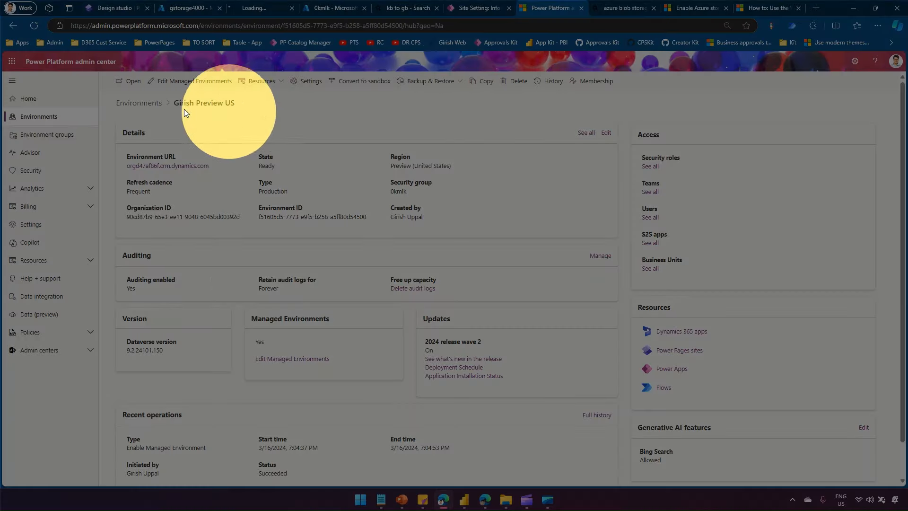
pyautogui.click(117, 7)
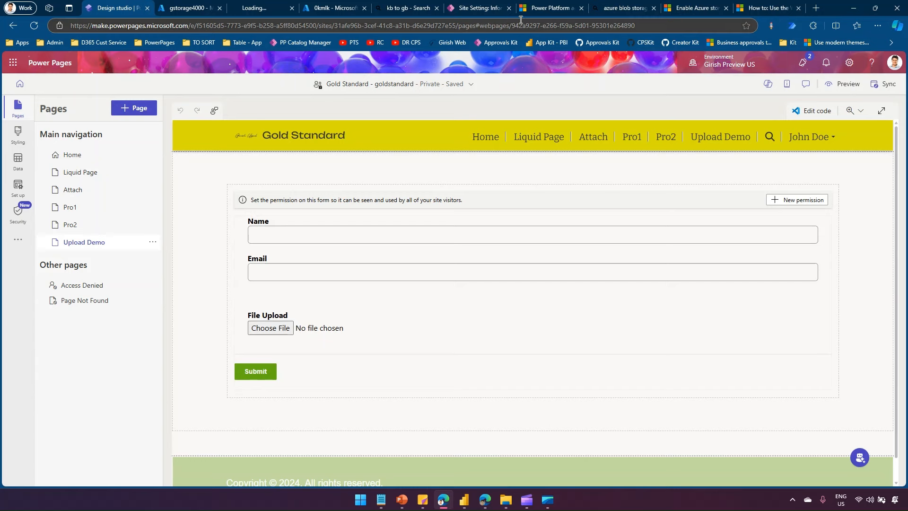
pyautogui.click(542, 8)
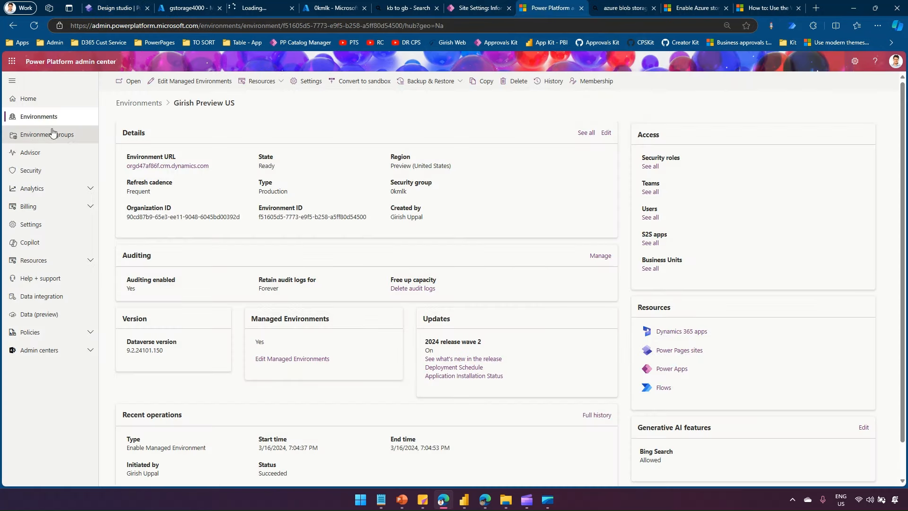
pyautogui.rightClick(182, 168)
pyautogui.click(230, 264)
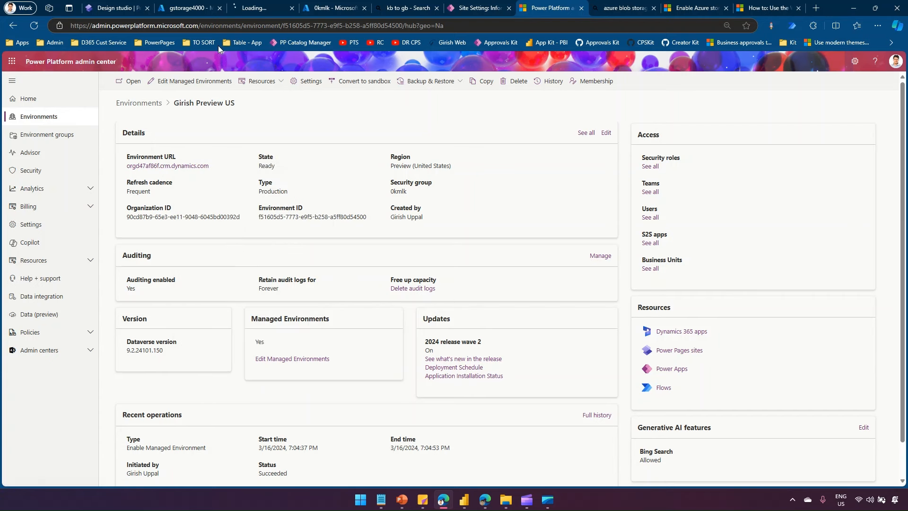
# - Paste the environment URL, minus its trailing slash, as the Blob CORS allowed origin
pyautogui.click(179, 8)
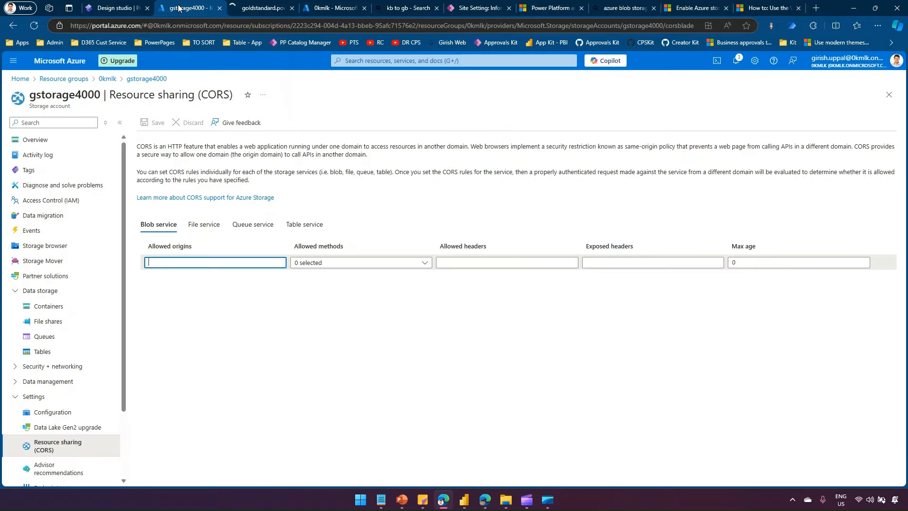
pyautogui.click(202, 262)
pyautogui.hotkey('ctrl', 'v')
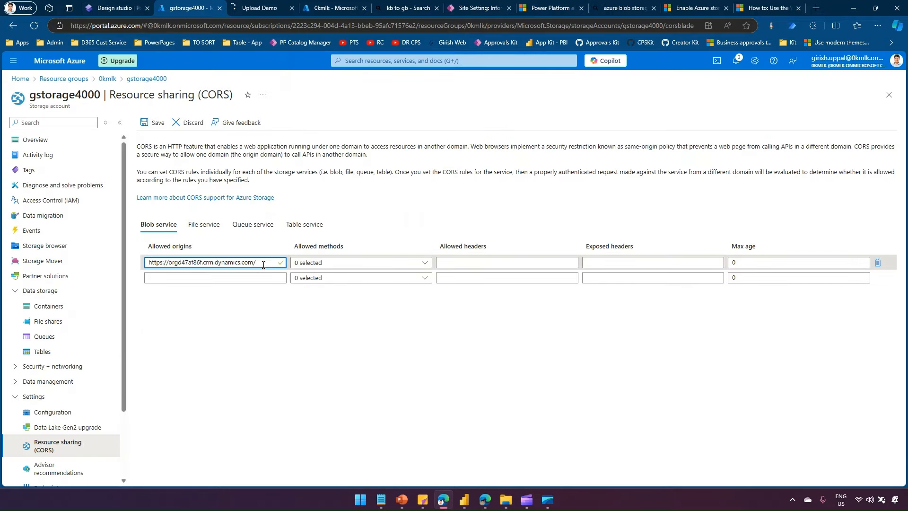
pyautogui.press('BackSpace')
# - Allow the GET, POST, DELETE, PUT and PATCH methods for the rule
pyautogui.click(336, 264)
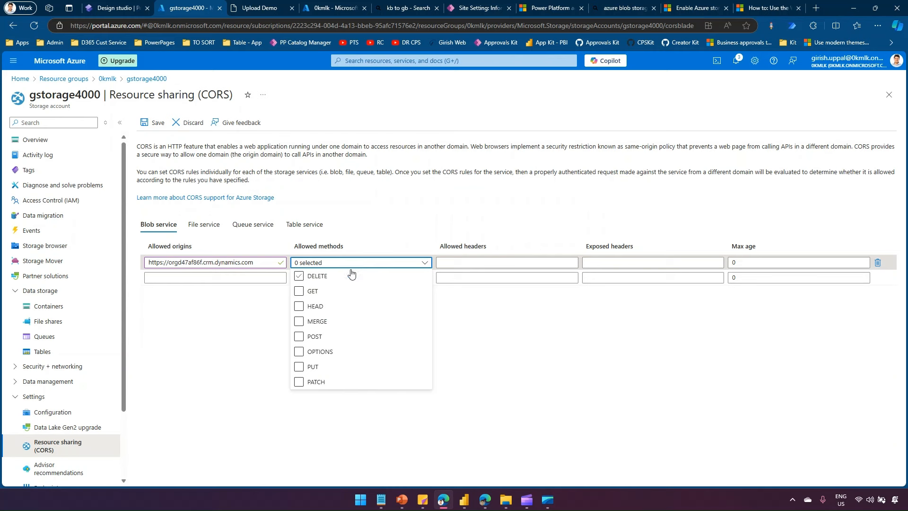
pyautogui.click(299, 291)
pyautogui.click(299, 336)
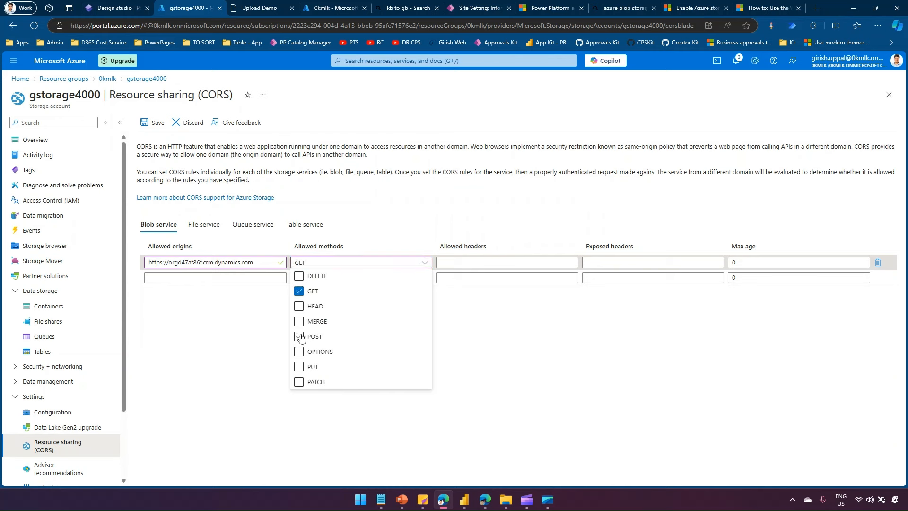
pyautogui.click(299, 276)
pyautogui.click(299, 367)
pyautogui.click(299, 382)
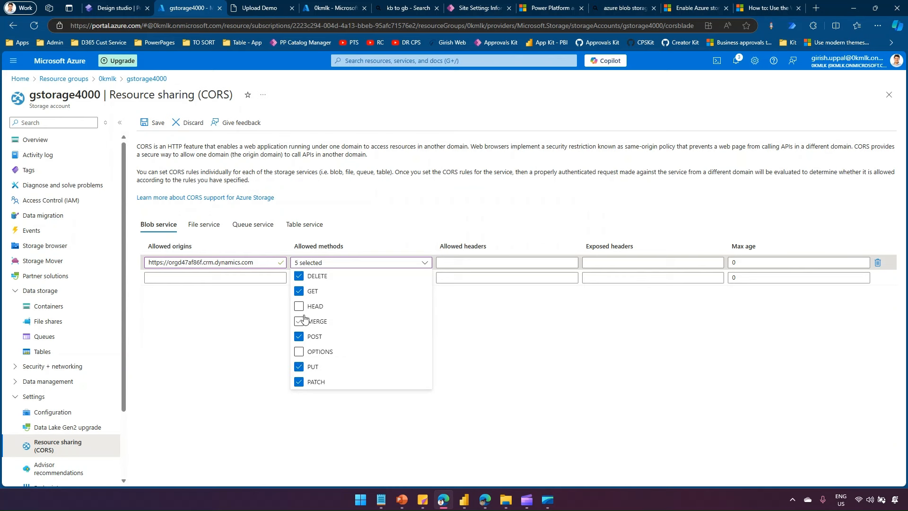
pyautogui.click(499, 334)
# - Set allowed and exposed headers to *, max age 200, and save the CORS rule
pyautogui.click(503, 264)
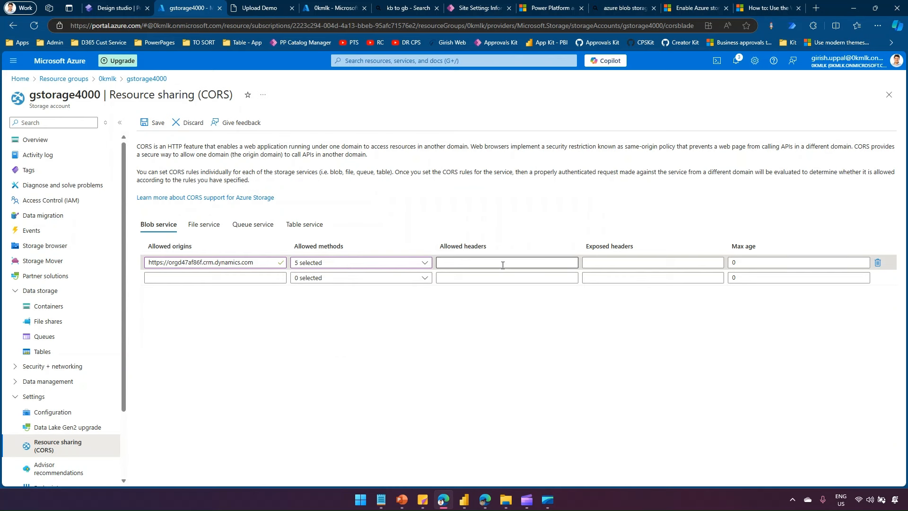
pyautogui.click(503, 264)
pyautogui.write('*')
pyautogui.click(621, 259)
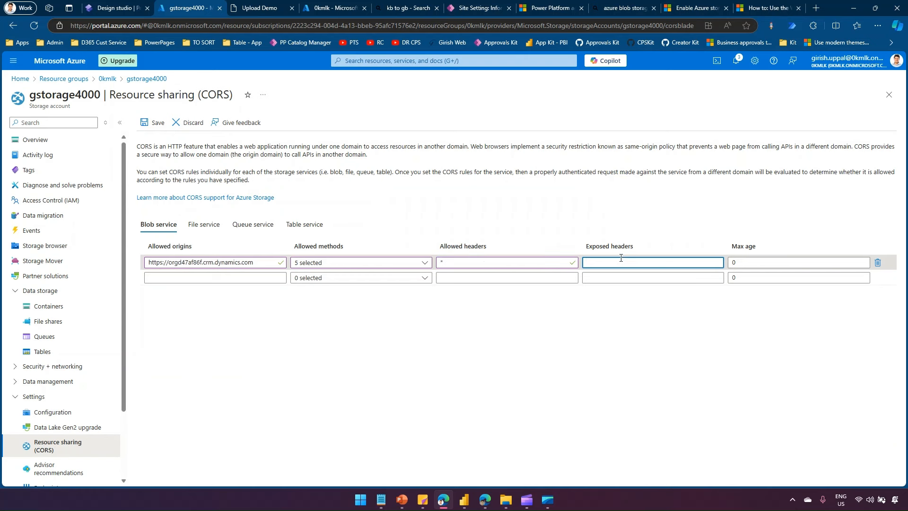
pyautogui.press('Tab')
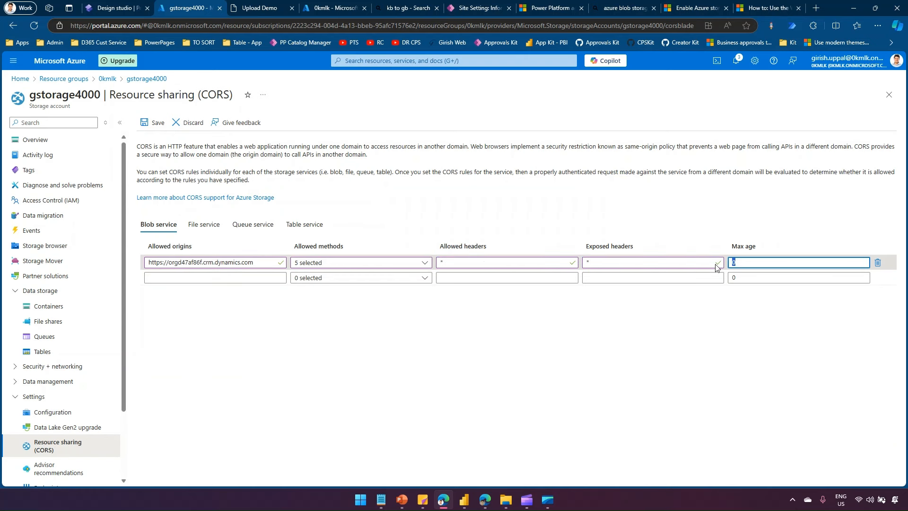
pyautogui.write('200')
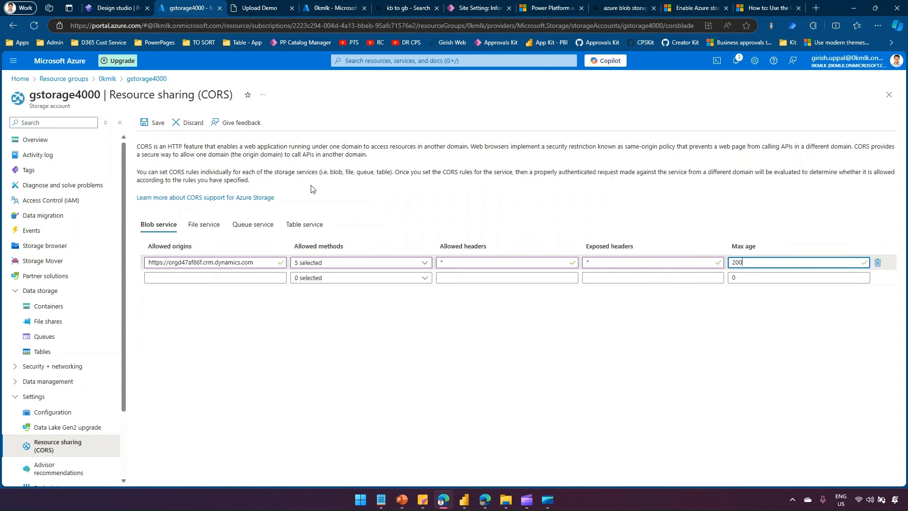
pyautogui.click(159, 123)
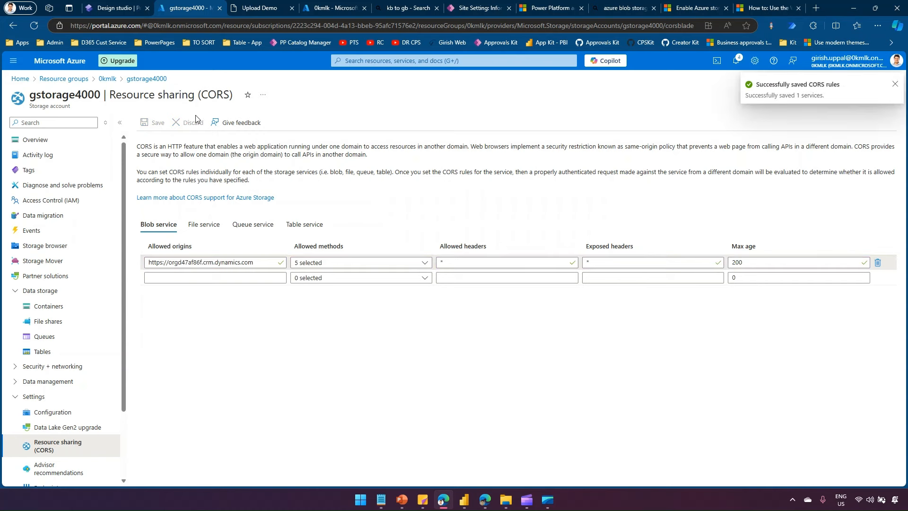
# - Sign in to the live site with Microsoft Entra ID and return to the Upload Demo page
pyautogui.click(257, 6)
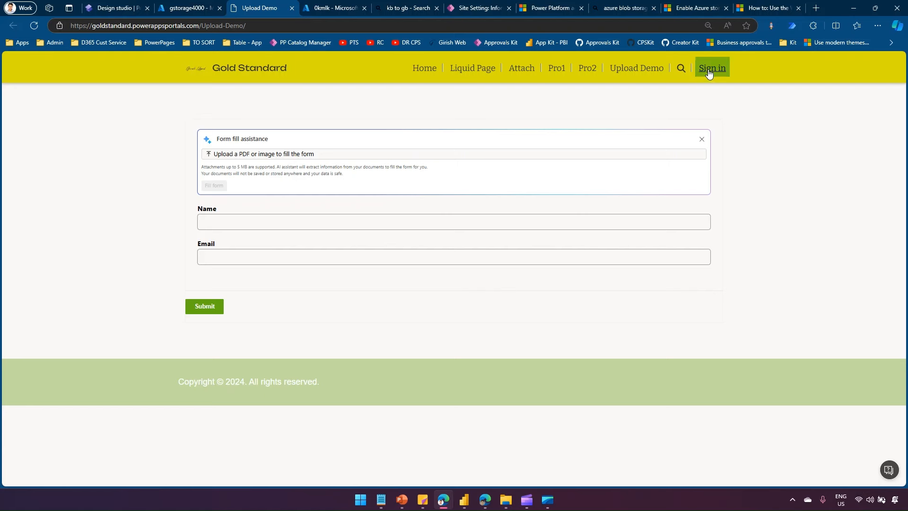
pyautogui.click(705, 73)
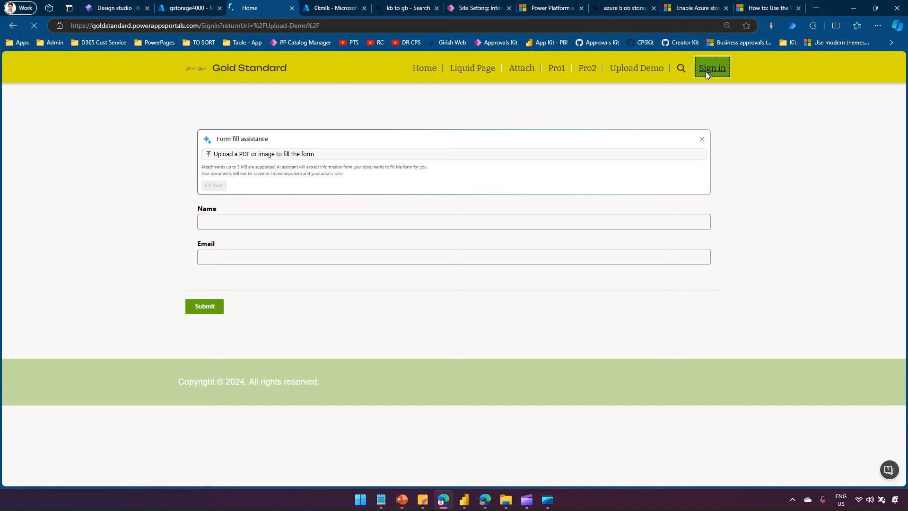
pyautogui.click(509, 158)
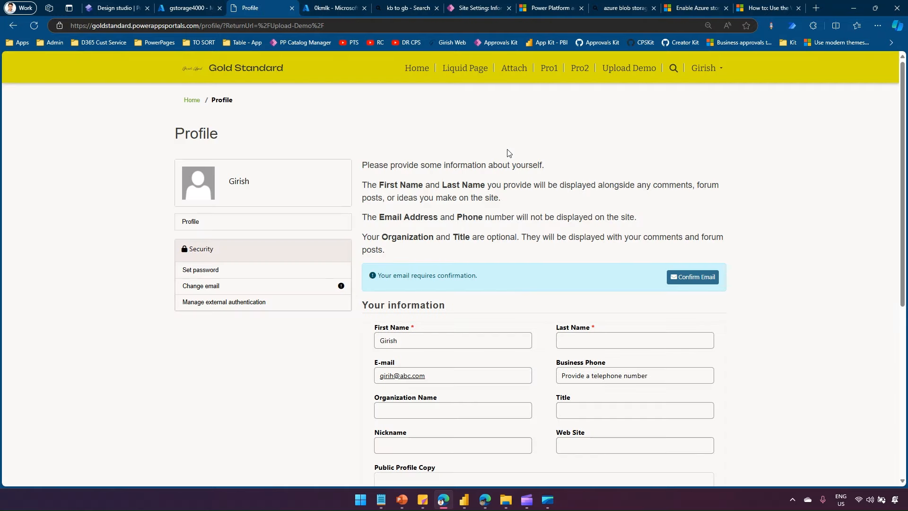
pyautogui.click(621, 70)
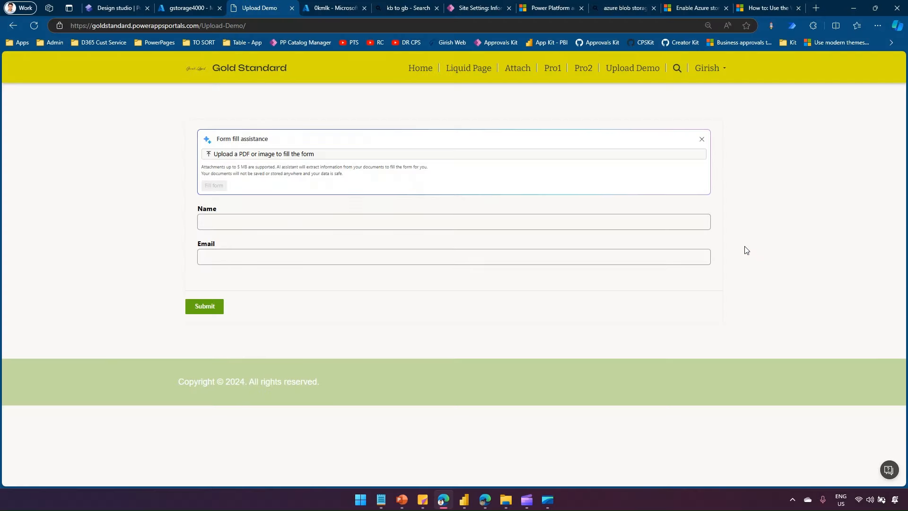
pyautogui.click(272, 225)
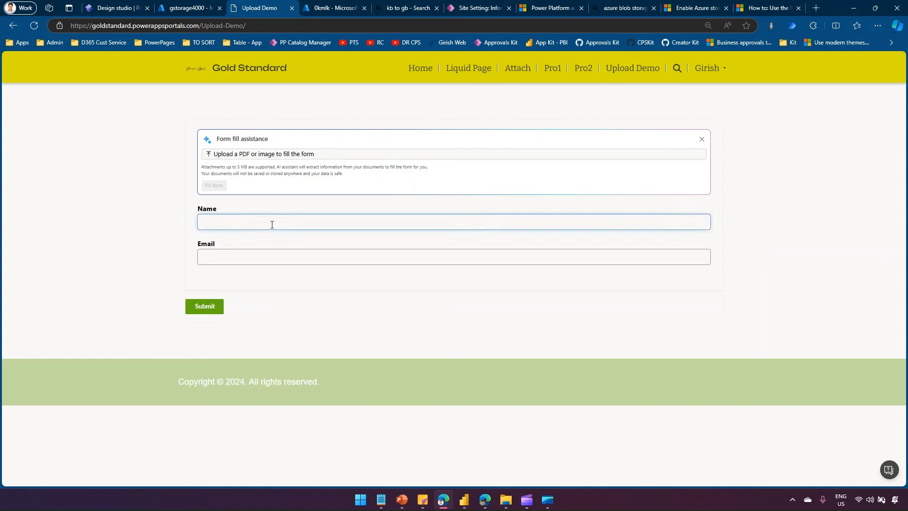
# - Fill the live form's Name and Email fields with a test submitter's name and e-mail
pyautogui.write('Girish')
pyautogui.press('Tab')
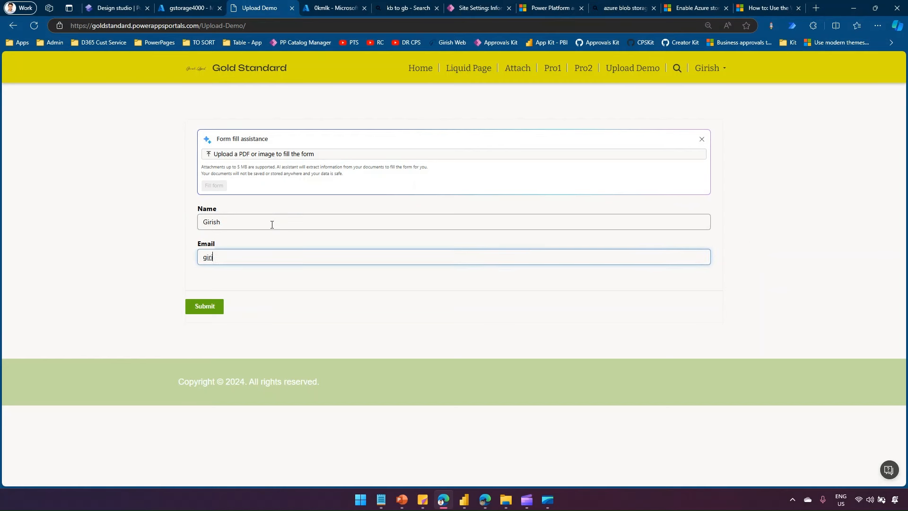
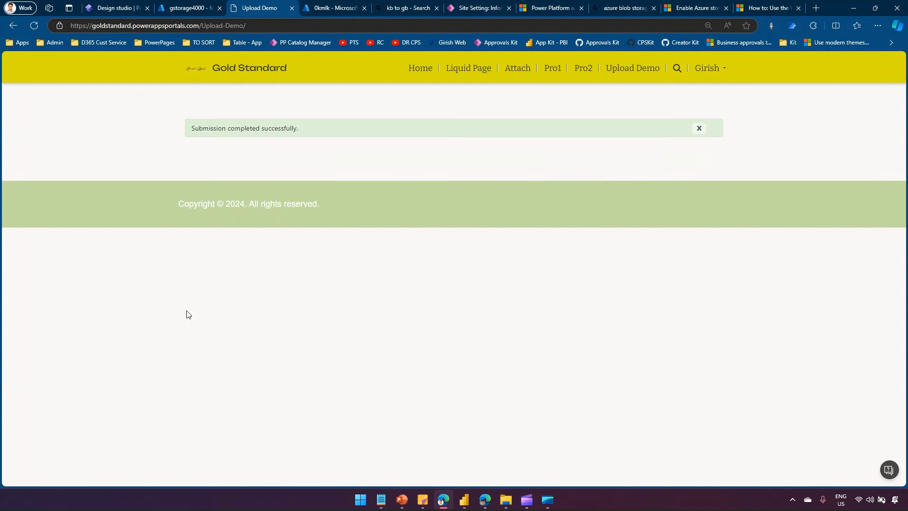
# - Check the Copilot Tennis Registration records in Data, then return to the Upload Demo page editor
pyautogui.click(113, 8)
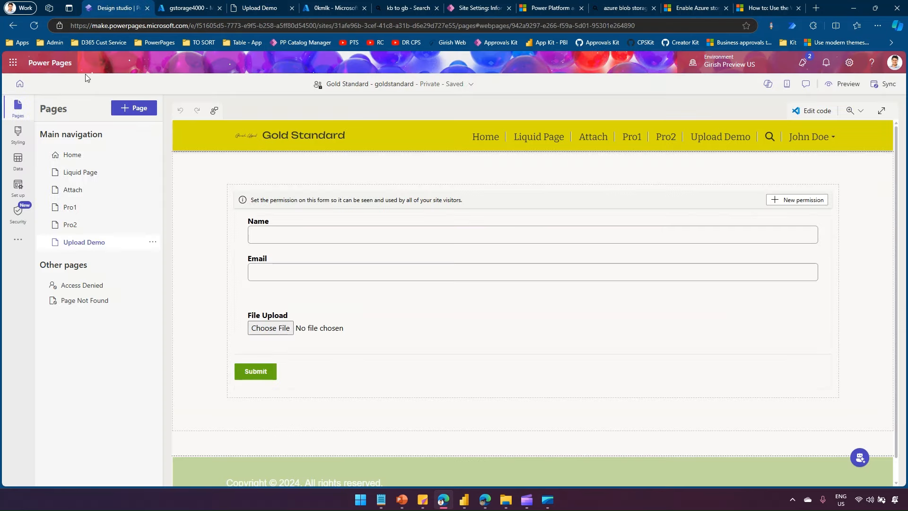
pyautogui.click(16, 168)
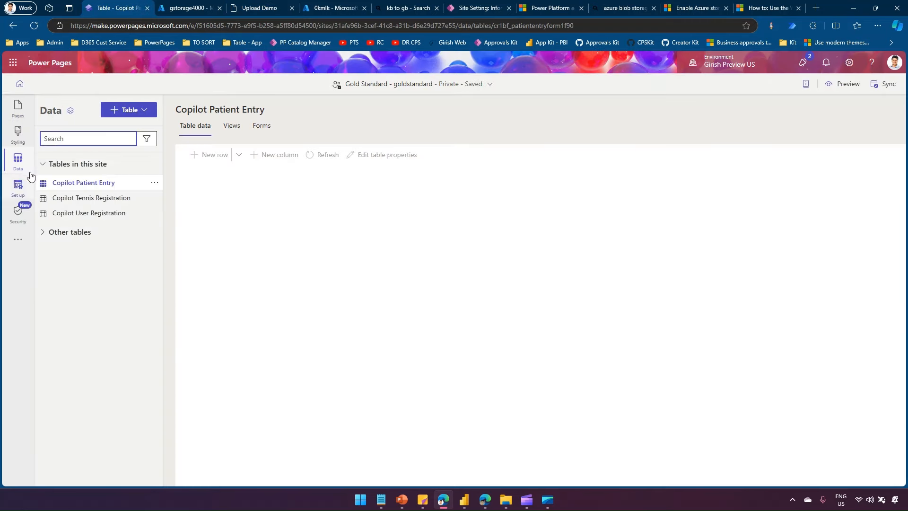
pyautogui.click(85, 198)
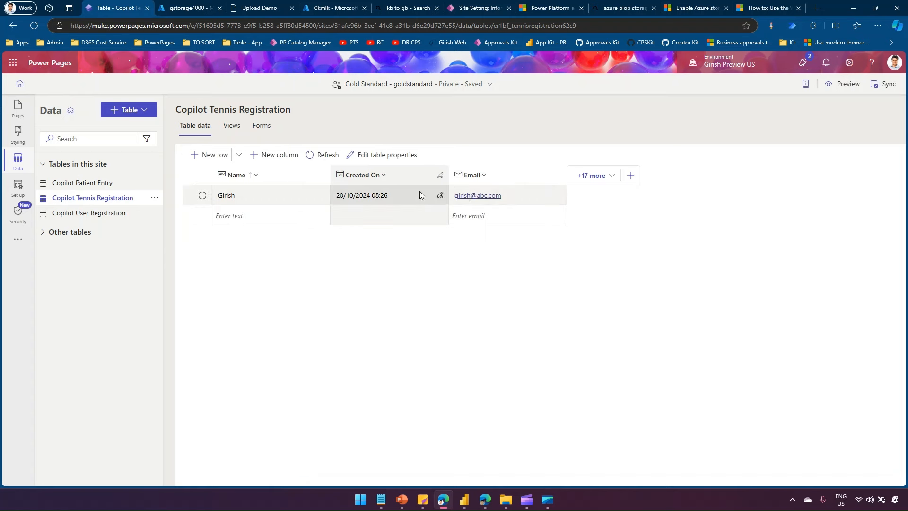
pyautogui.click(19, 136)
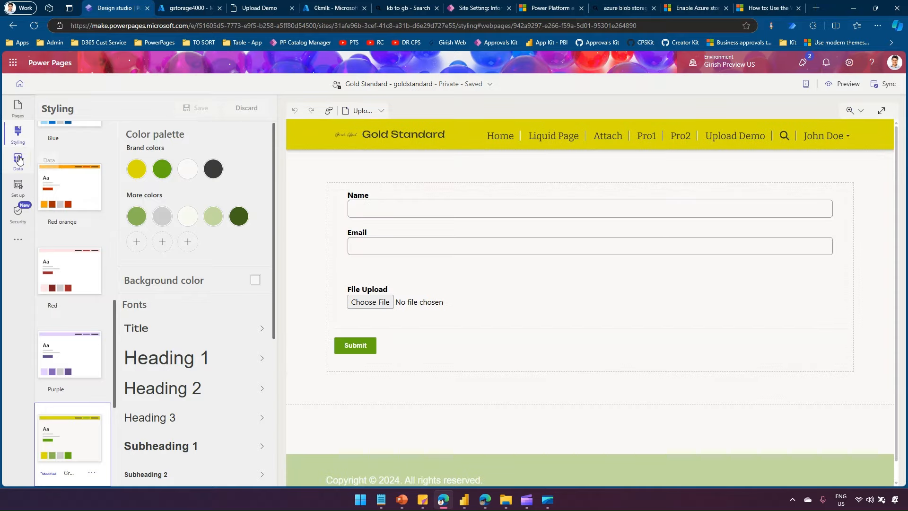
pyautogui.click(18, 109)
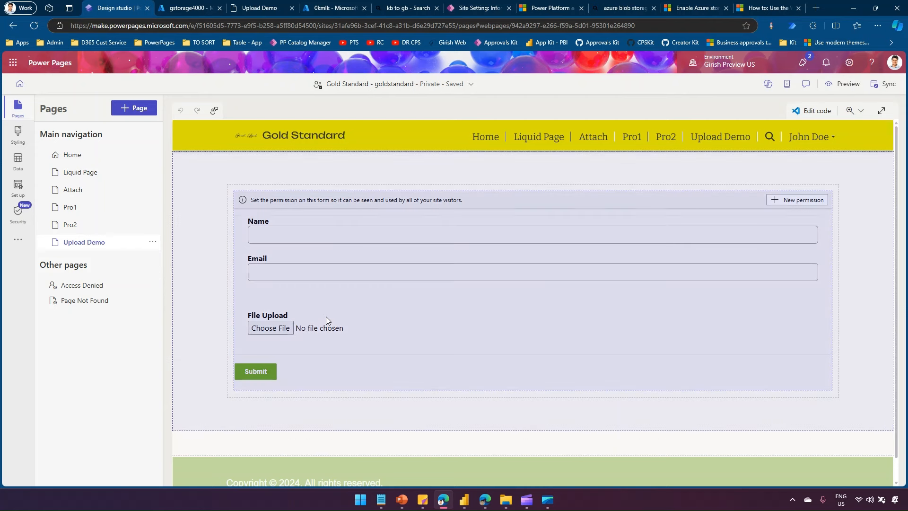
# - Create a new table permission for the Upload Demo form, changing its name suffix to 'Az'
pyautogui.click(325, 316)
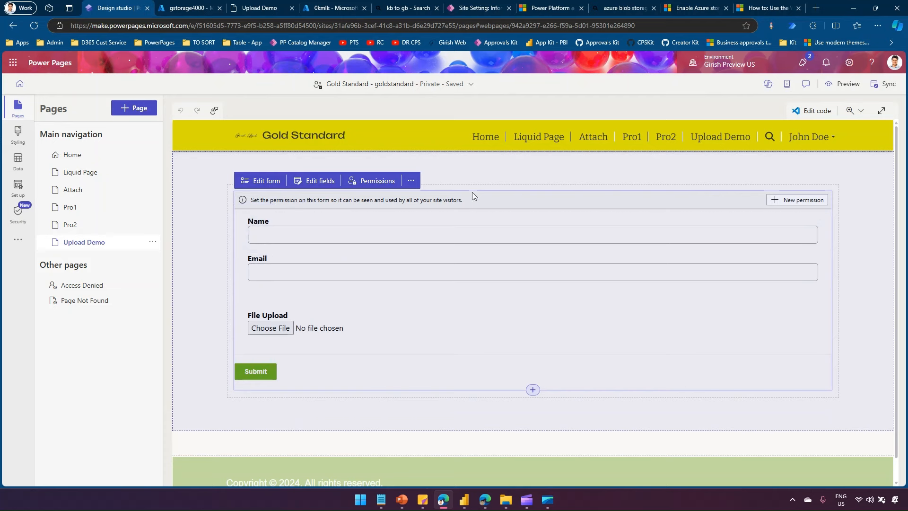
pyautogui.click(377, 182)
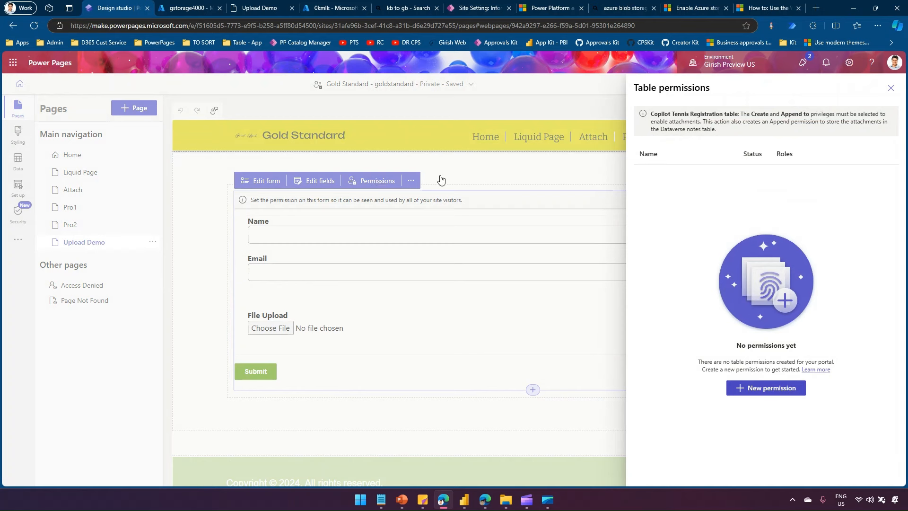
pyautogui.click(773, 391)
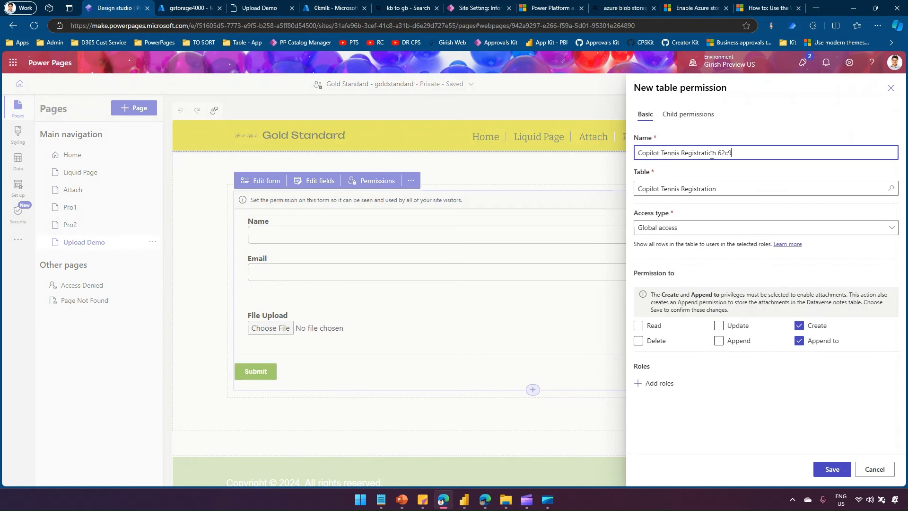
pyautogui.moveTo(719, 152); pyautogui.dragTo(749, 151)
pyautogui.write('Azure File Upload')
# - Assign the permission to Authenticated Users, save it, and close the permissions list
pyautogui.moveTo(745, 295); pyautogui.dragTo(875, 298)
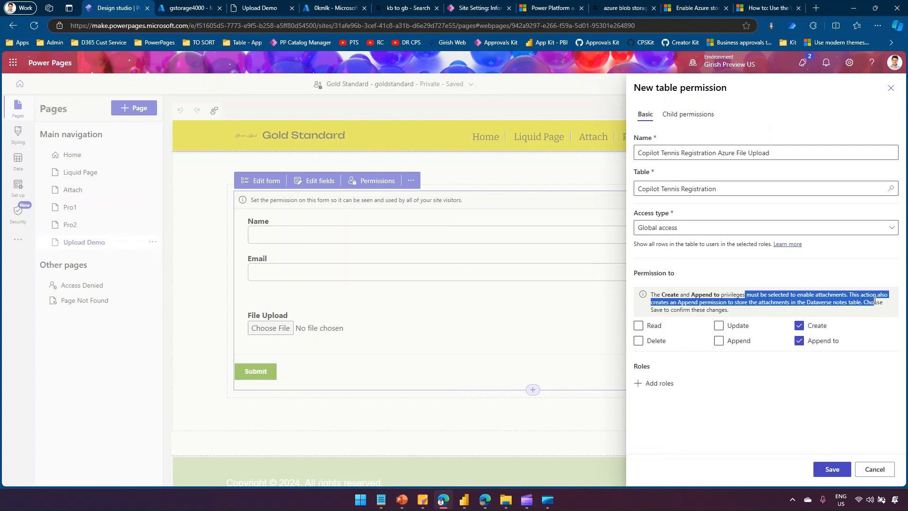
pyautogui.moveTo(875, 304); pyautogui.dragTo(880, 310)
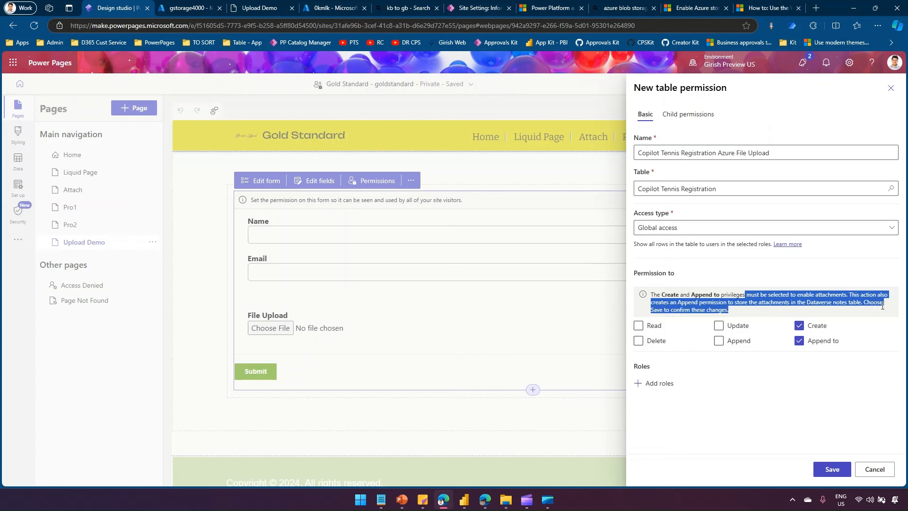
pyautogui.click(660, 384)
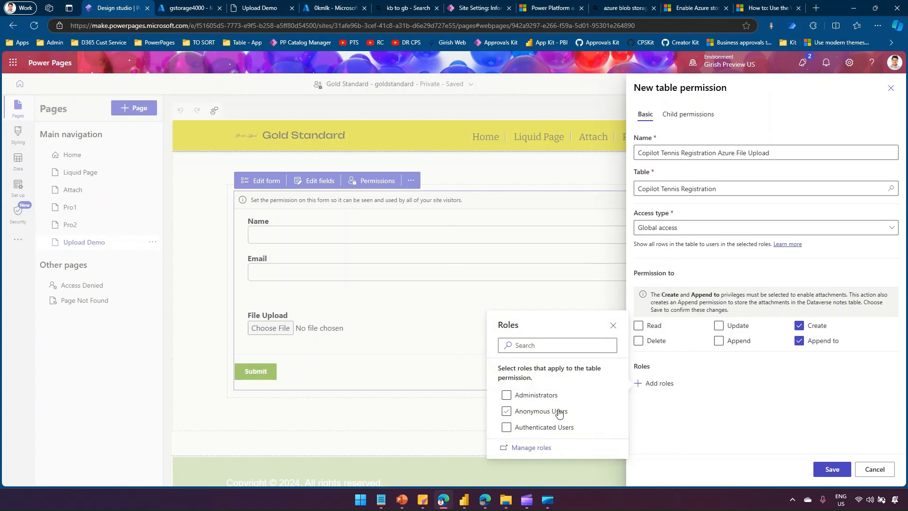
pyautogui.click(507, 429)
pyautogui.click(831, 469)
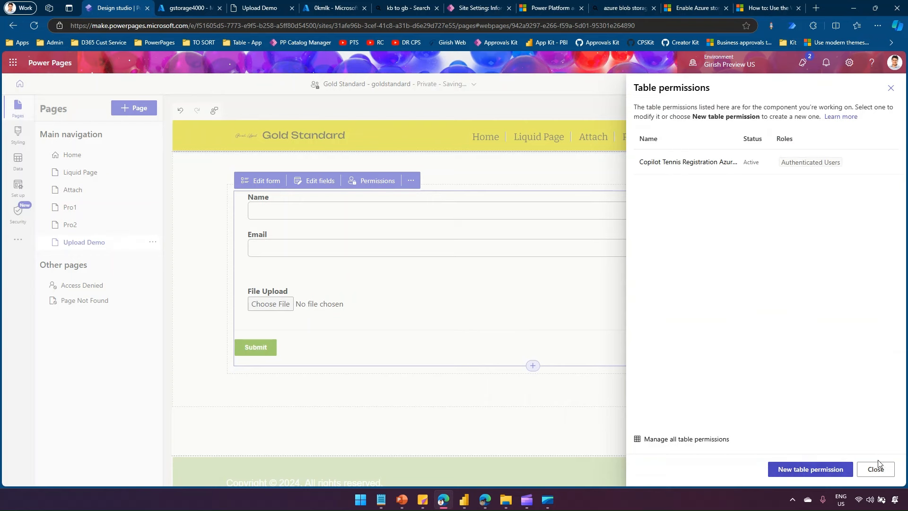
pyautogui.click(878, 467)
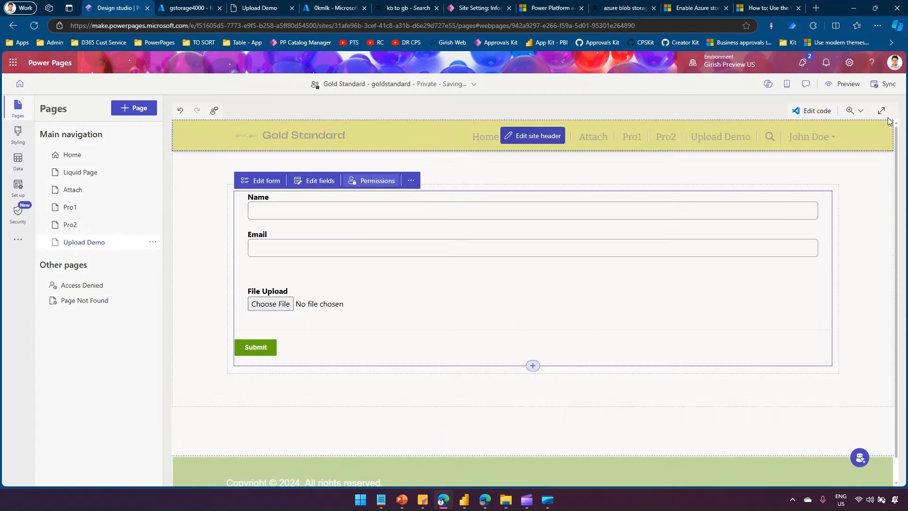
# - Sync the site, reload the live Upload Demo form, and go back to gstorage4000's CORS page
pyautogui.click(889, 85)
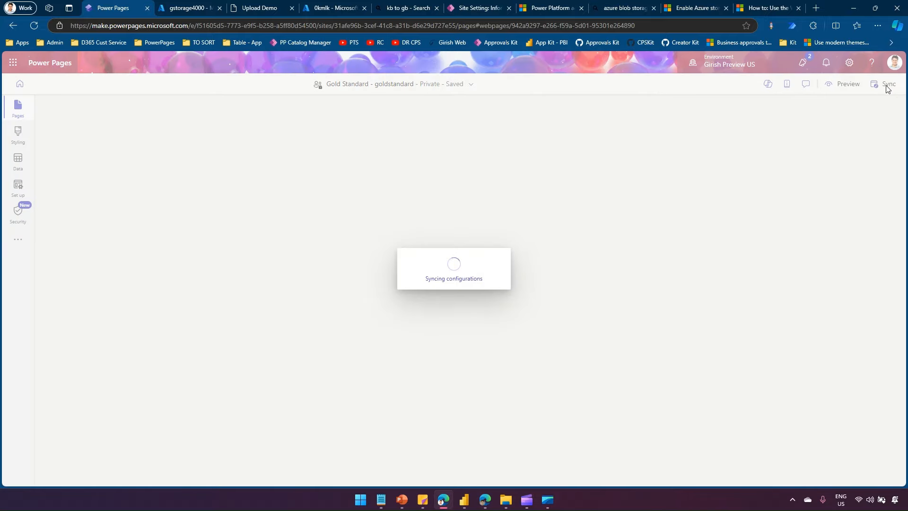
pyautogui.click(253, 5)
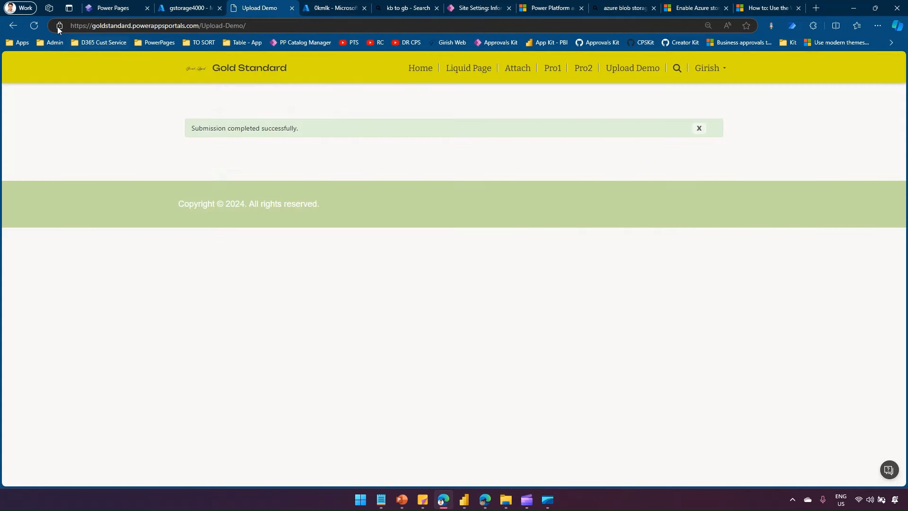
pyautogui.click(639, 69)
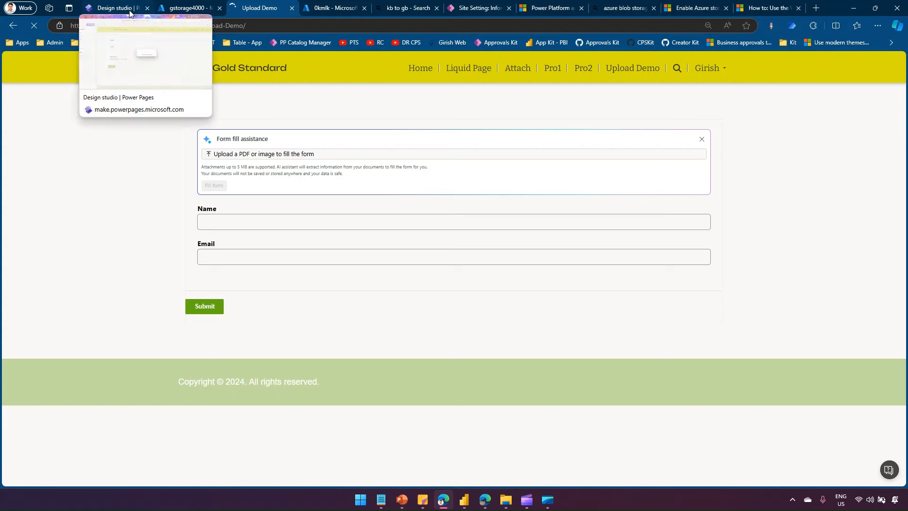
pyautogui.click(189, 8)
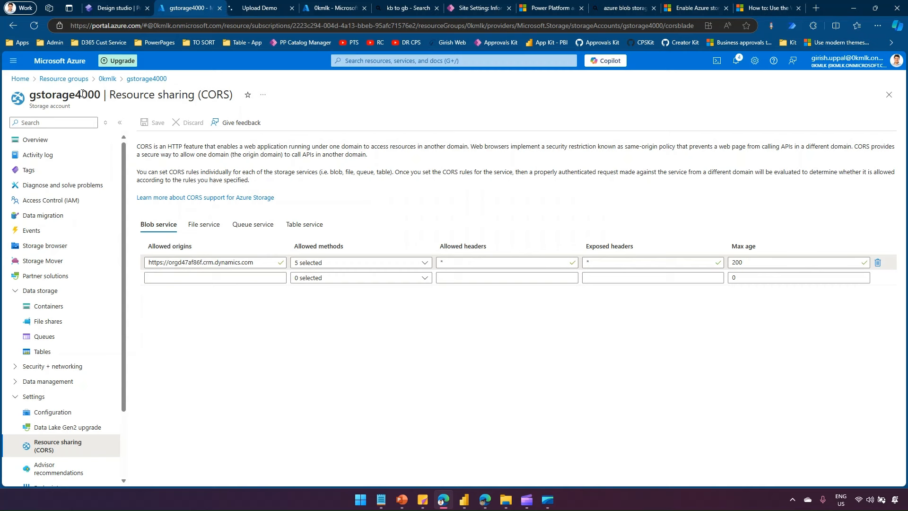
# - Go to App registrations under Microsoft Entra ID
pyautogui.click(14, 63)
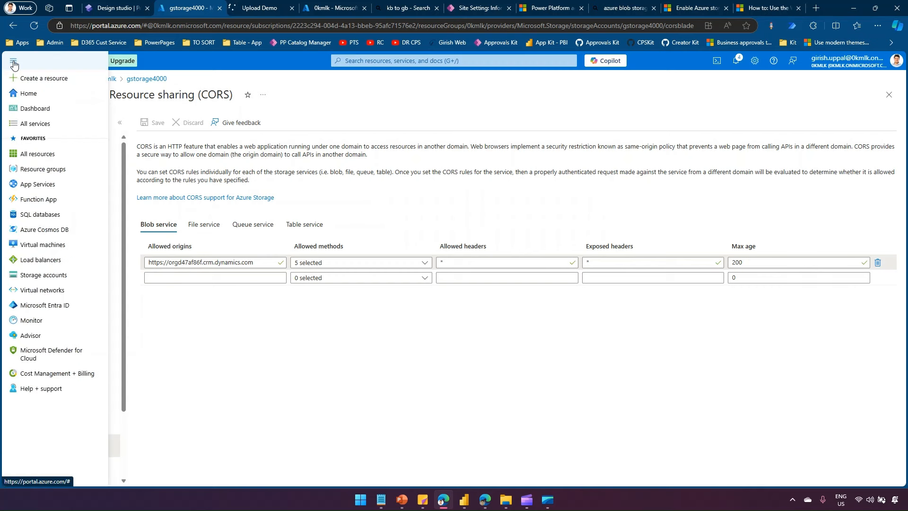
pyautogui.click(54, 307)
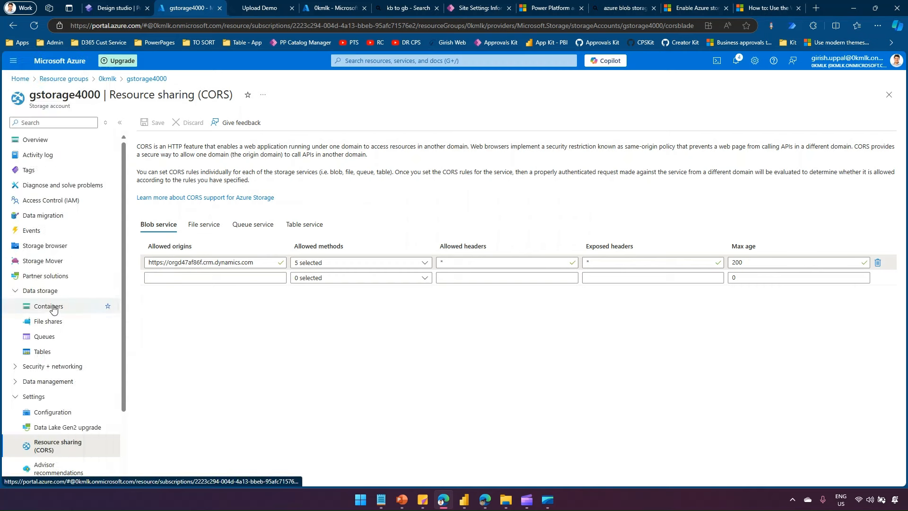
pyautogui.click(123, 13)
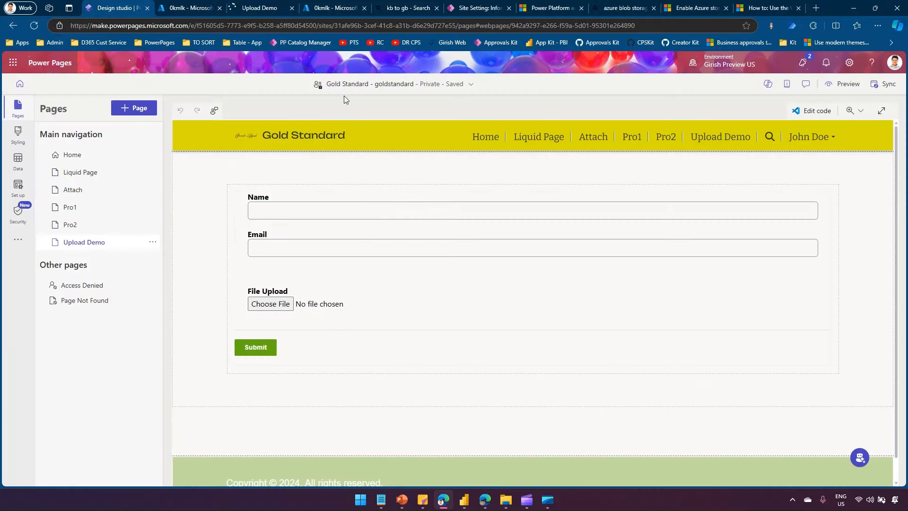
pyautogui.click(185, 8)
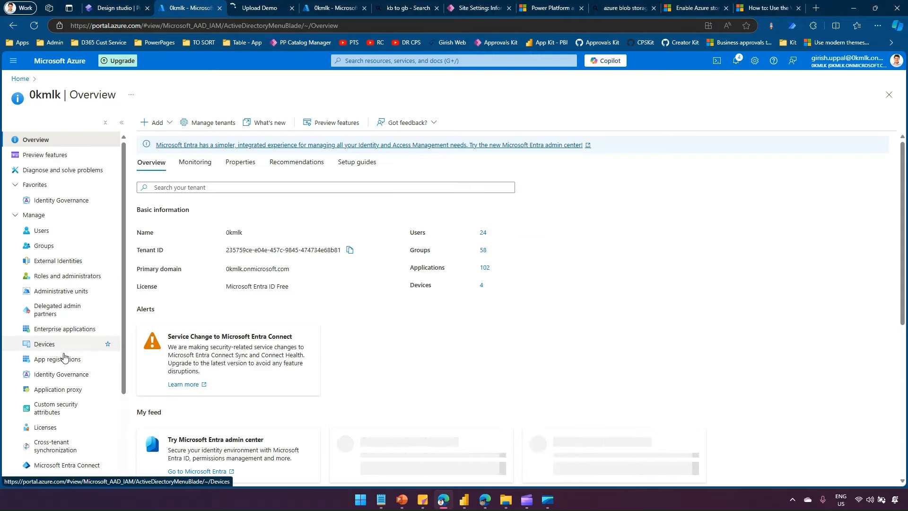
pyautogui.click(65, 358)
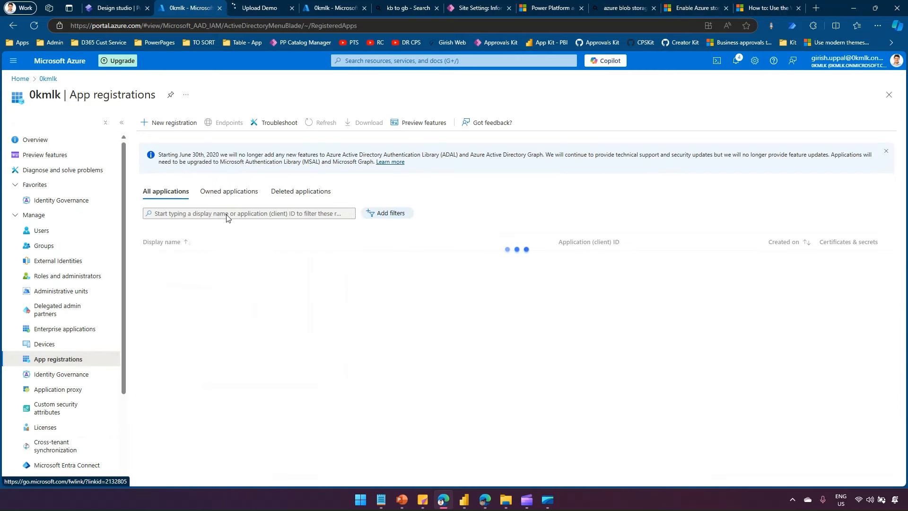
# - Show owned applications filtered by 'gold', listing the two Portals-Gold Standard apps
pyautogui.click(229, 191)
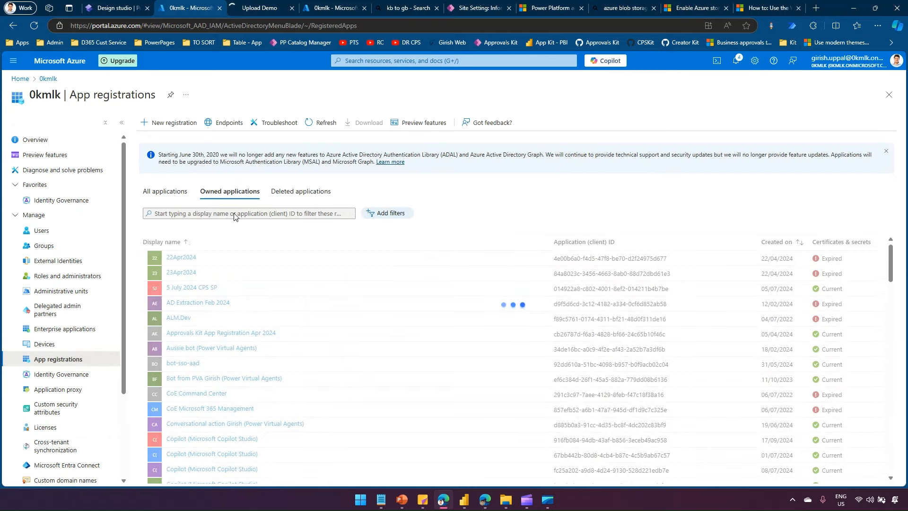
pyautogui.click(235, 214)
pyautogui.write('gold')
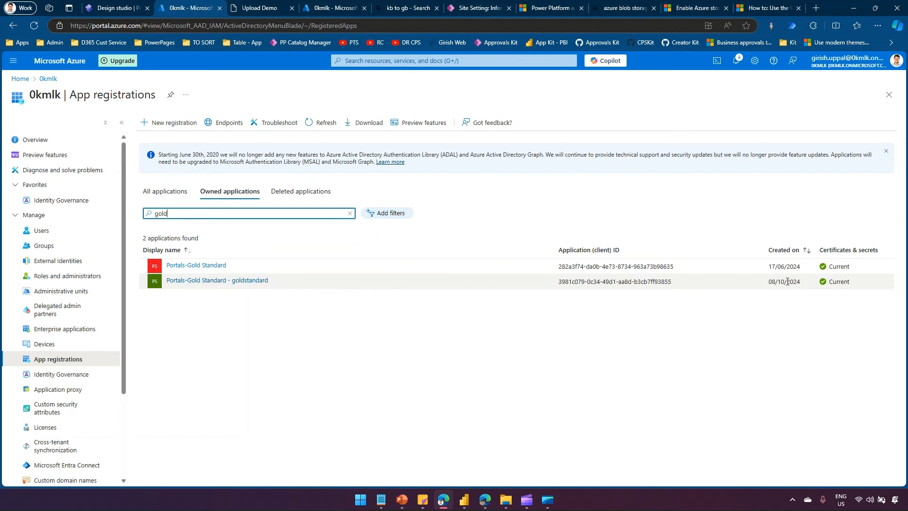
pyautogui.moveTo(769, 282); pyautogui.dragTo(815, 287)
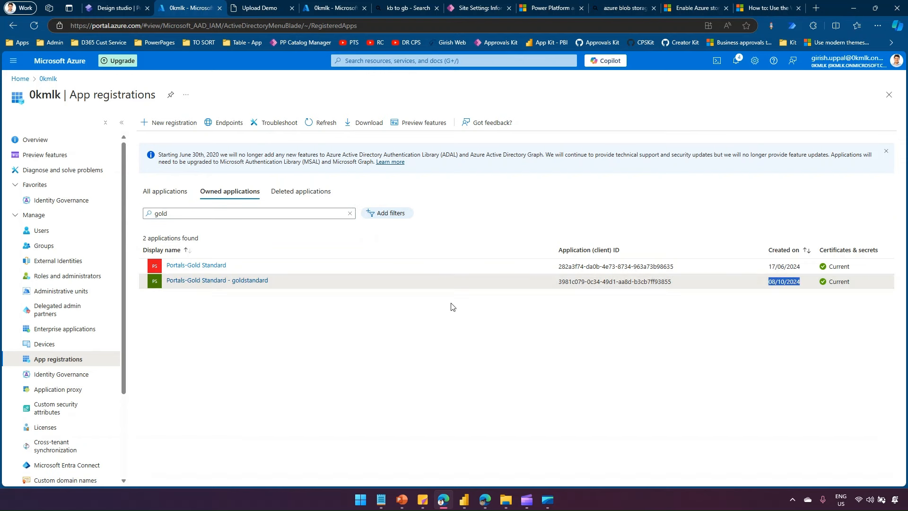
pyautogui.click(252, 335)
pyautogui.click(413, 62)
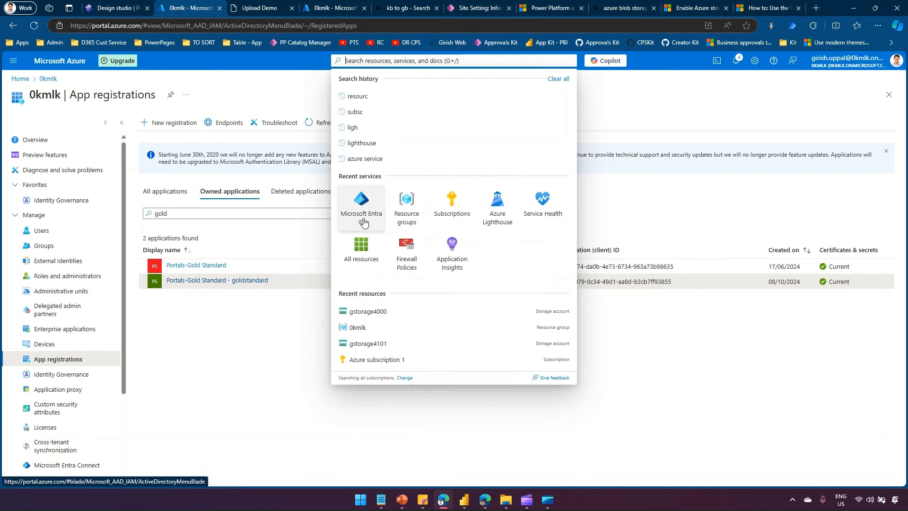
# - Open the gstorage4000 storage account from All resources and select its name to copy
pyautogui.click(363, 249)
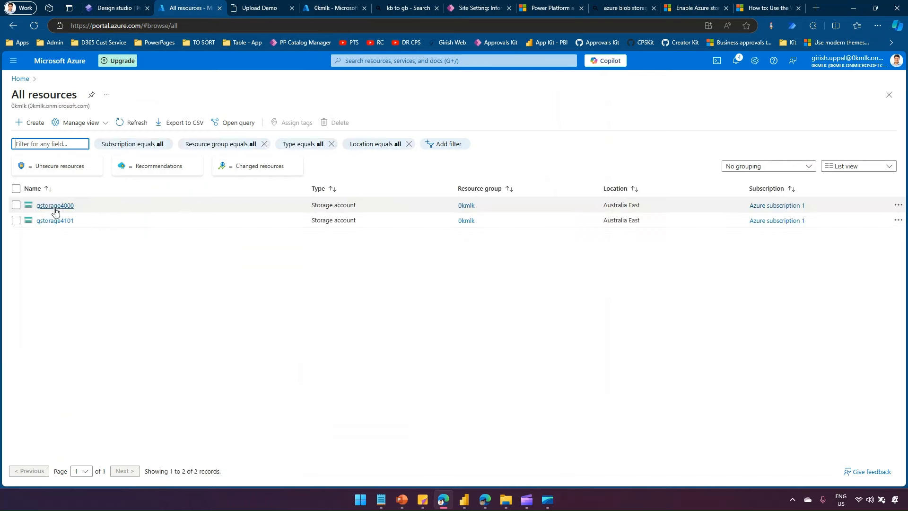
pyautogui.click(55, 206)
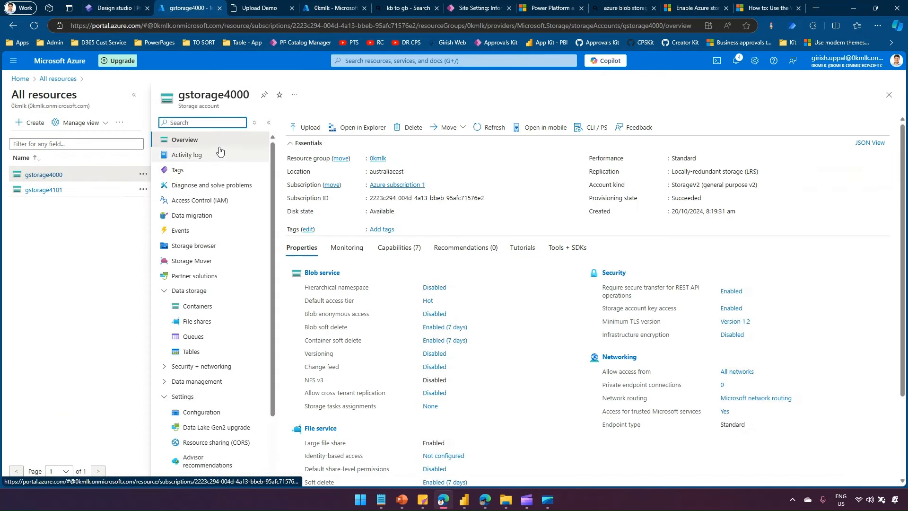
pyautogui.moveTo(179, 95); pyautogui.dragTo(249, 97)
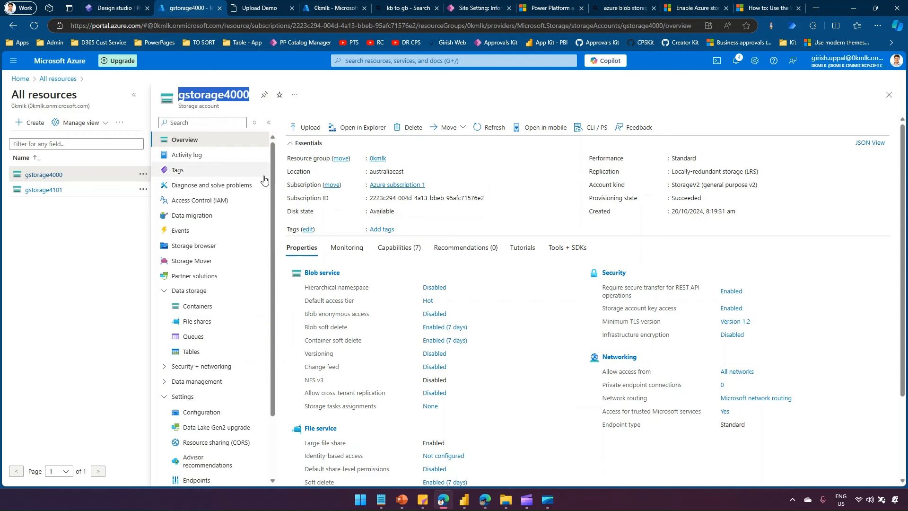
# - Review gstorage4000's IAM role assignments and start adding a new role assignment
pyautogui.click(238, 199)
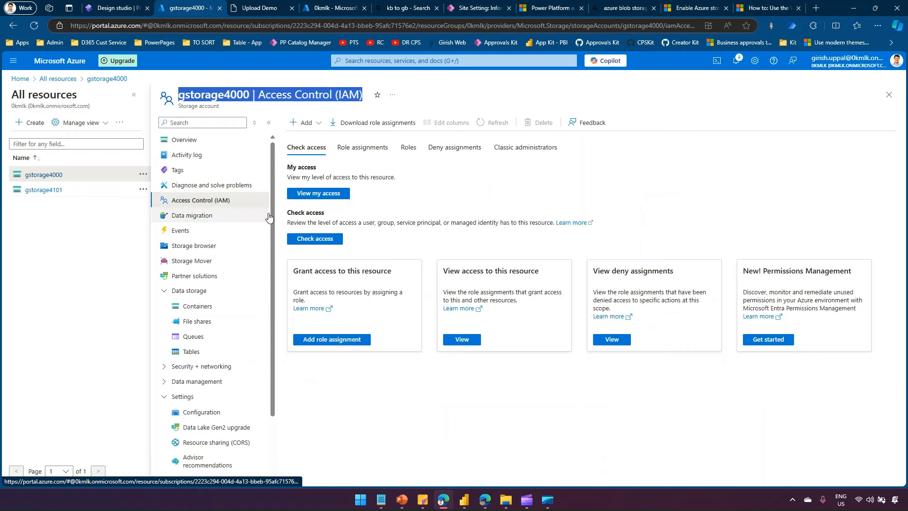
pyautogui.click(372, 155)
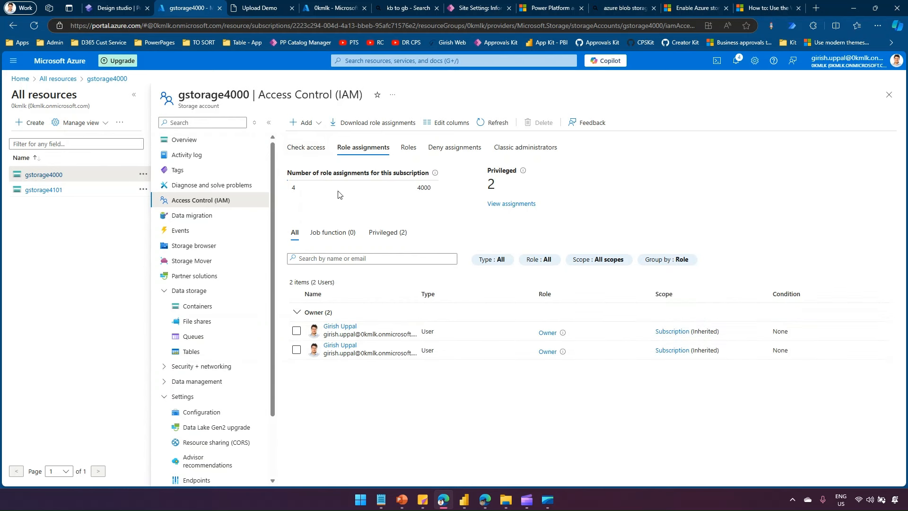
pyautogui.click(318, 122)
pyautogui.click(316, 138)
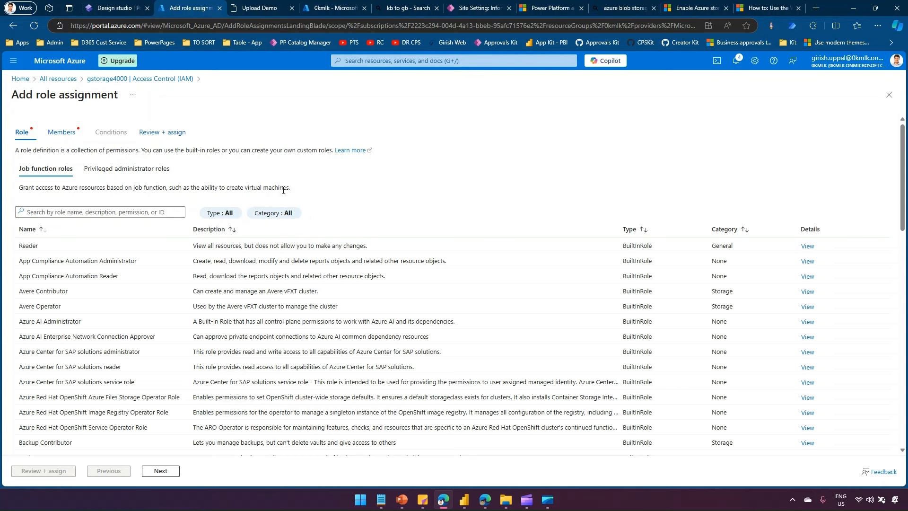
# - Assign the Reader role to the Portals-Gold Standard - goldstandard app found by searching 'porta'
pyautogui.click(61, 246)
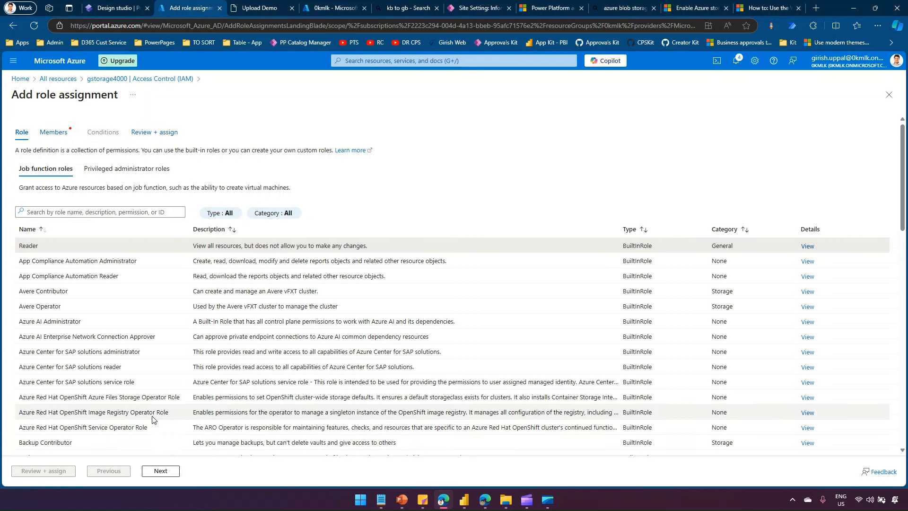
pyautogui.click(168, 473)
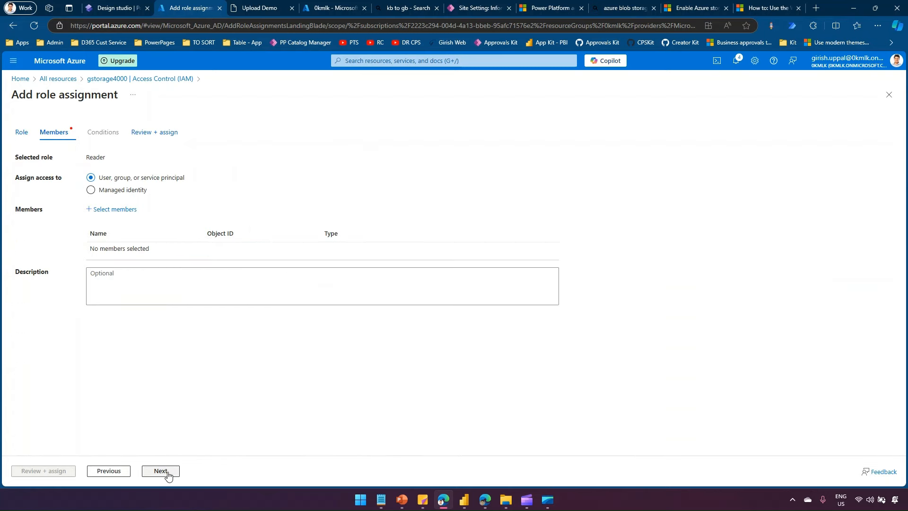
pyautogui.click(113, 211)
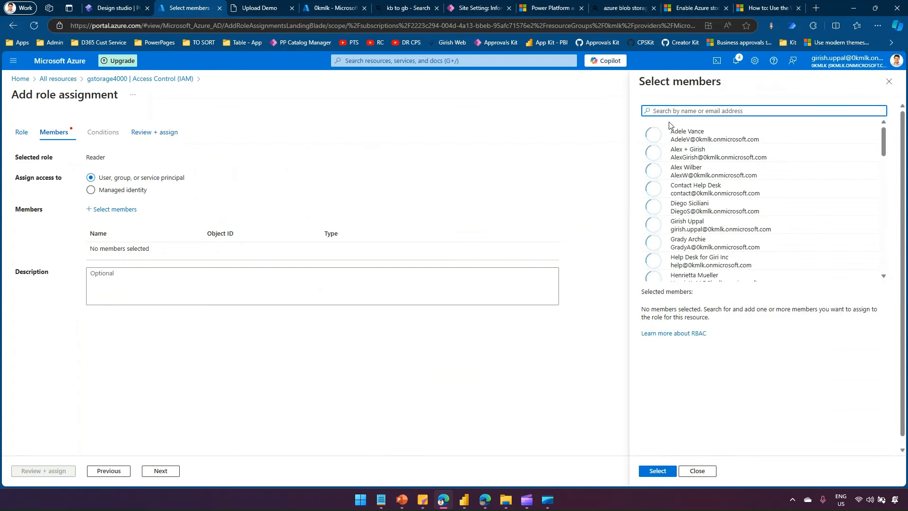
pyautogui.write('portal')
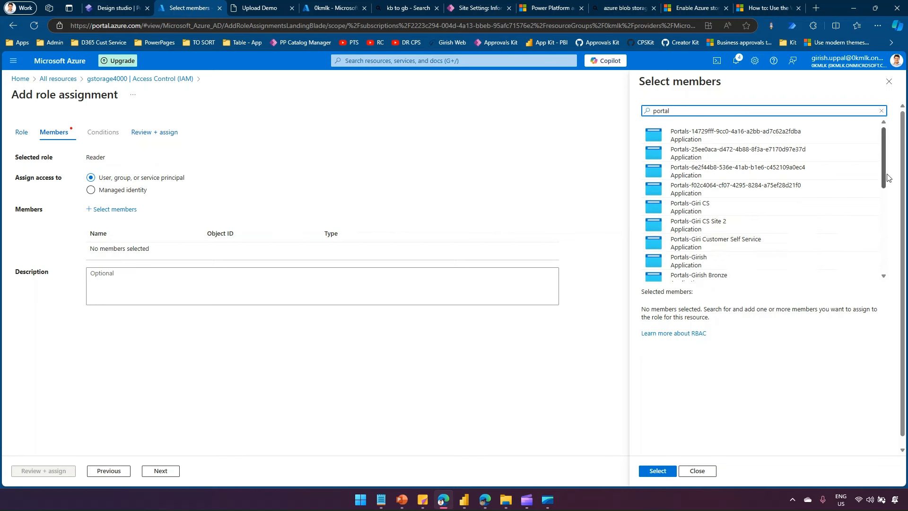
pyautogui.moveTo(883, 178); pyautogui.dragTo(881, 249)
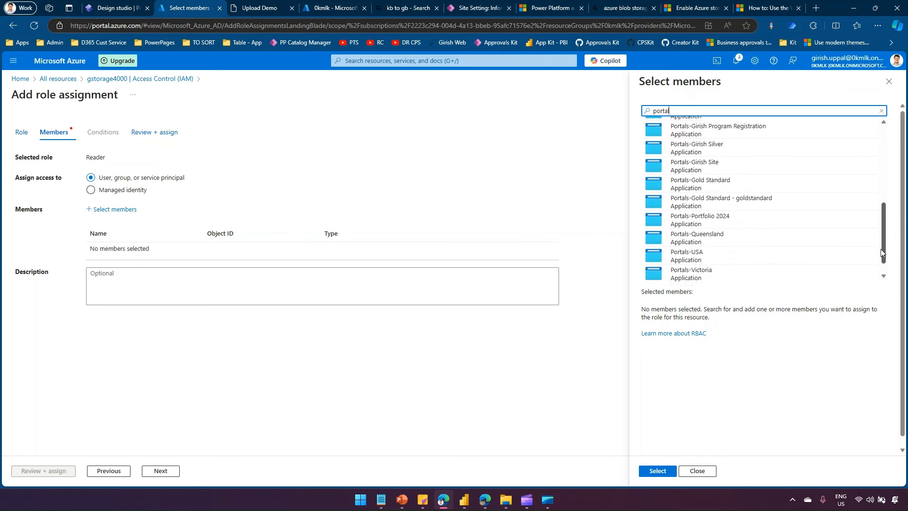
pyautogui.click(761, 193)
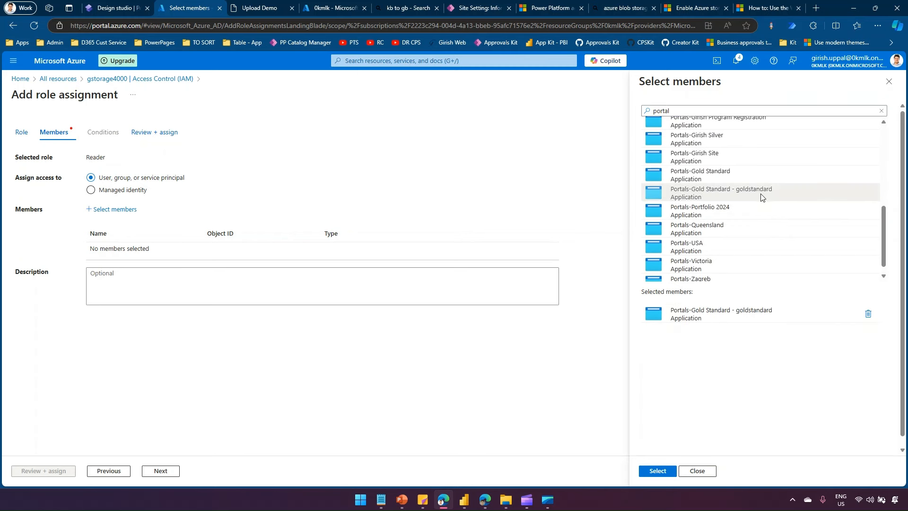
pyautogui.click(659, 473)
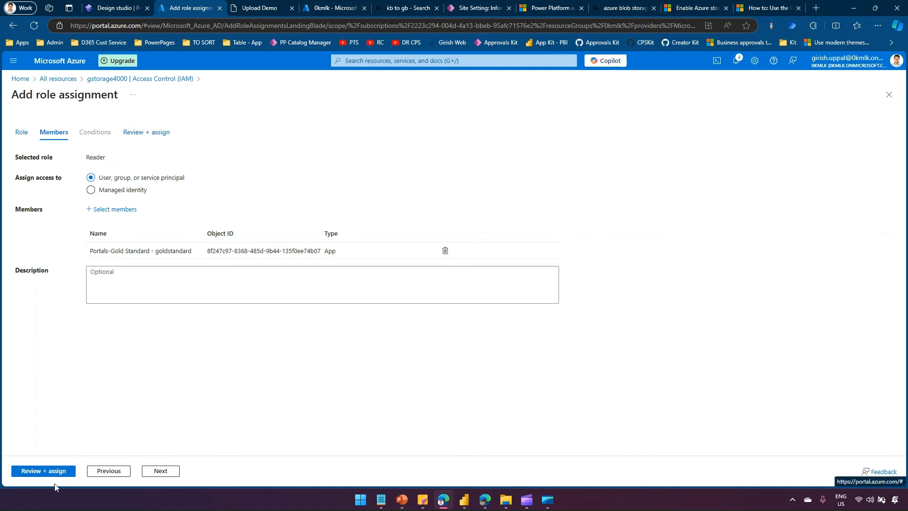
pyautogui.click(56, 470)
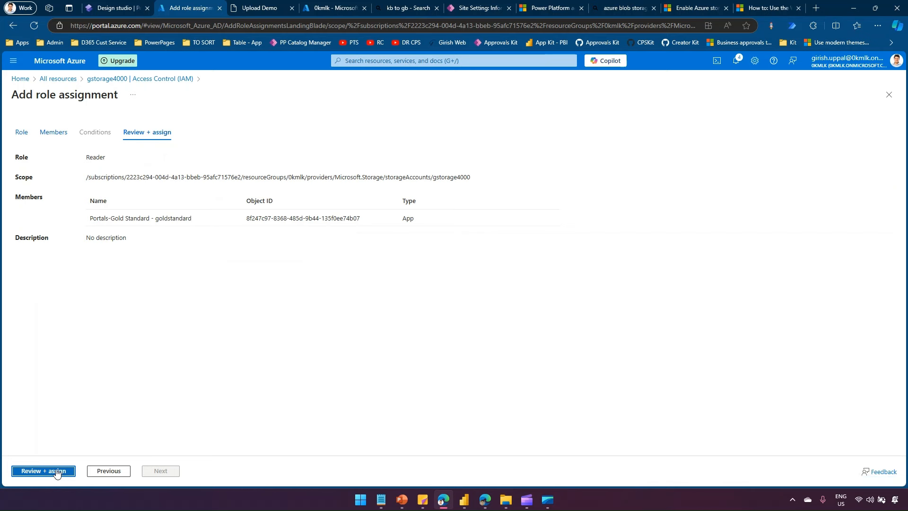
pyautogui.click(57, 471)
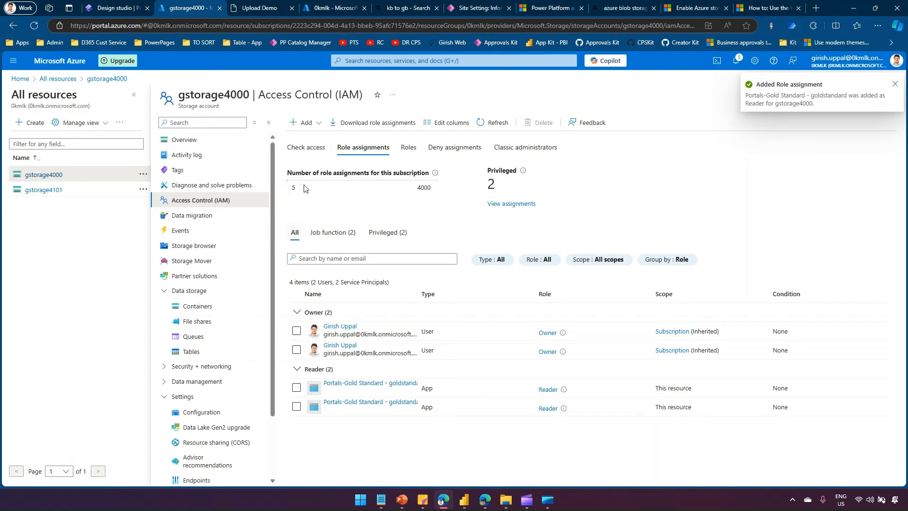
# - Start a new role assignment and choose the Storage Blob Data Contributor role
pyautogui.click(319, 125)
pyautogui.click(319, 139)
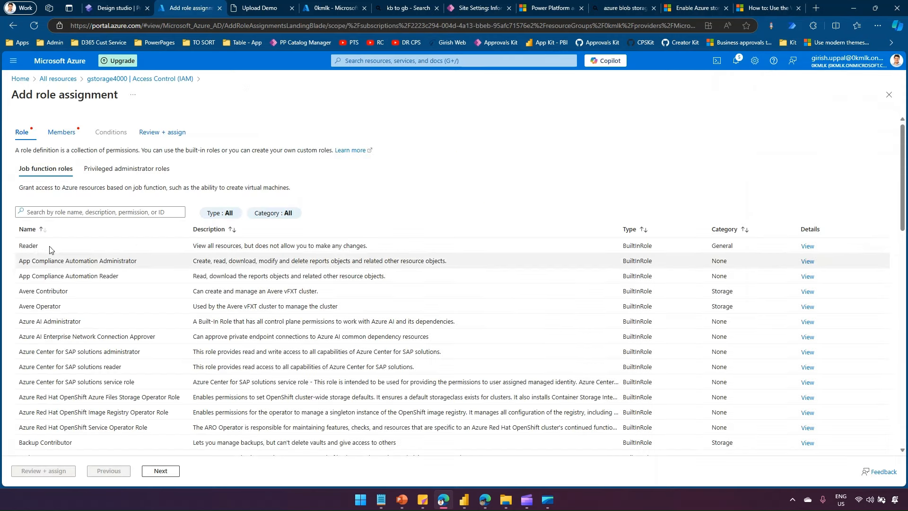
pyautogui.click(59, 212)
pyautogui.write('storage blob')
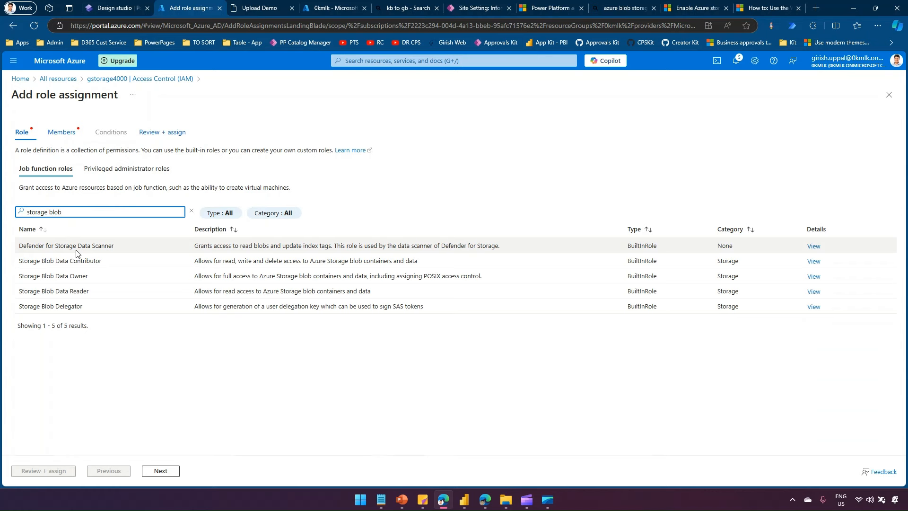
pyautogui.click(78, 260)
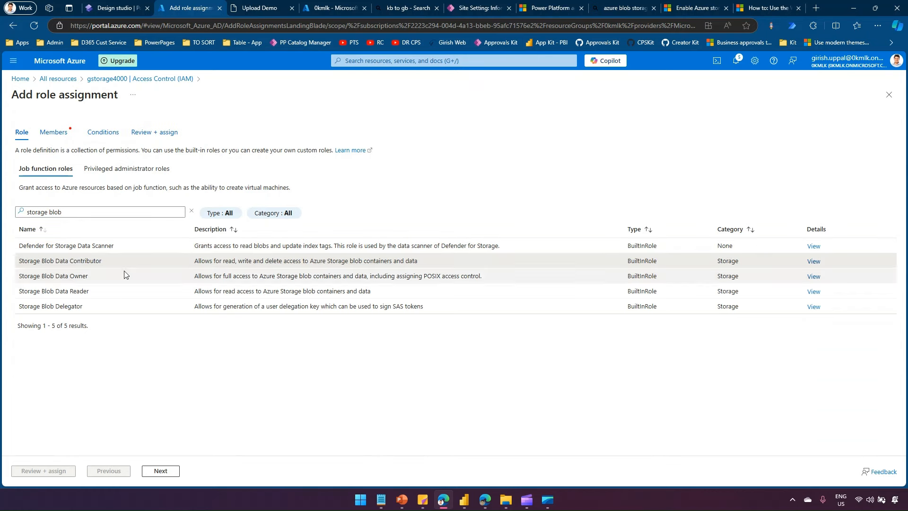
pyautogui.click(161, 470)
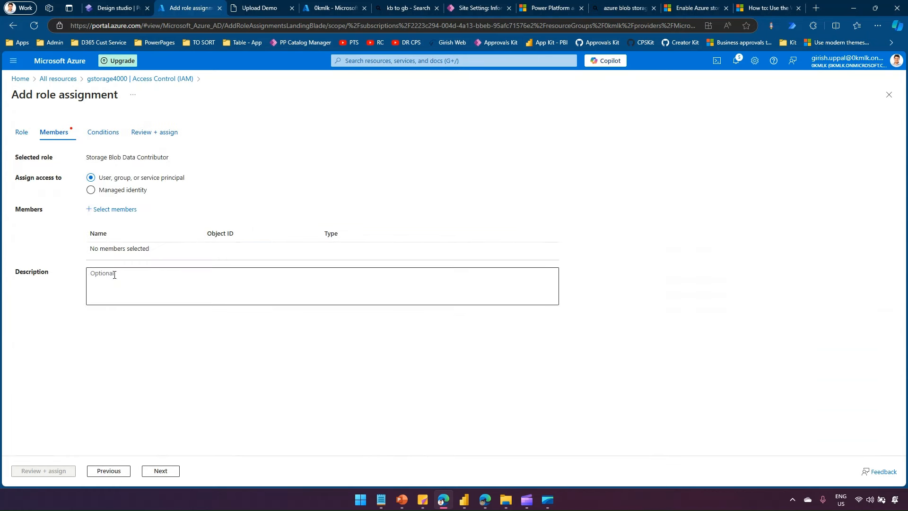
# - Assign that role to the Portals-Gold Standard - goldstandard app found by searching 'portal'
pyautogui.click(116, 211)
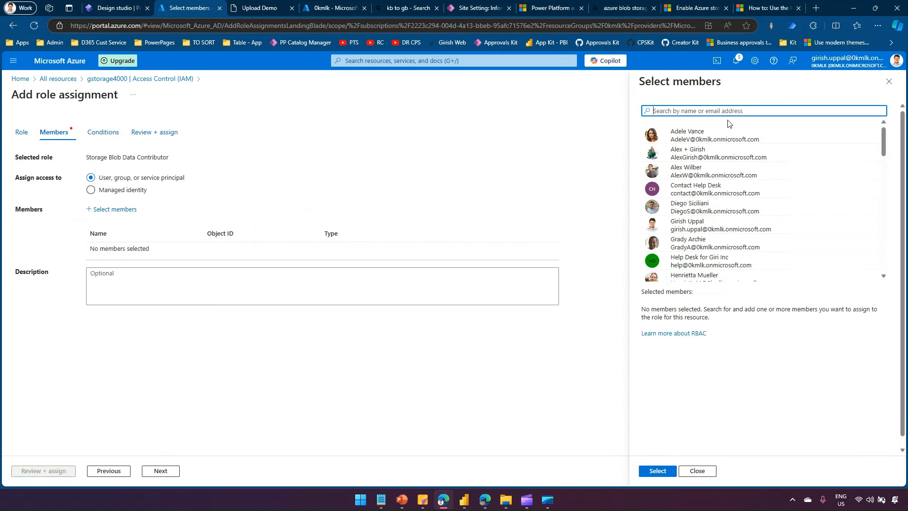
pyautogui.write('portal')
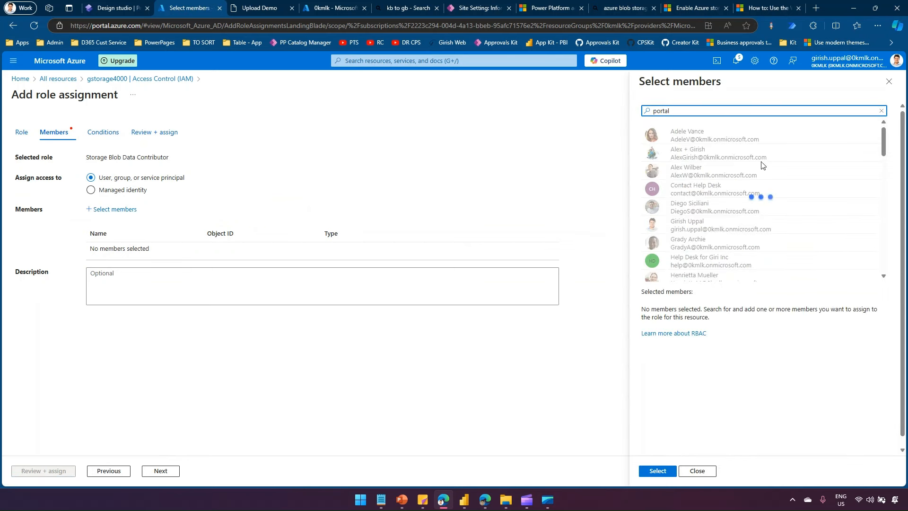
pyautogui.scroll(-3, 824, 225)
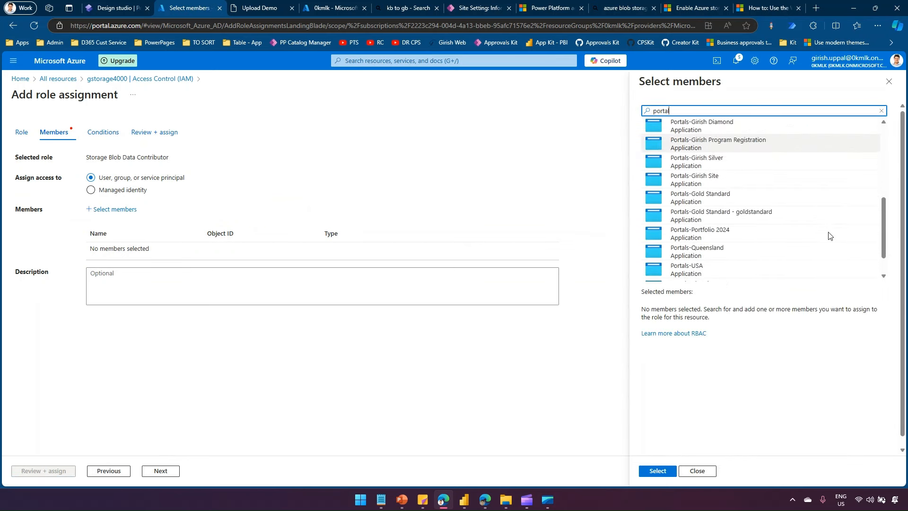
pyautogui.click(789, 215)
pyautogui.click(659, 472)
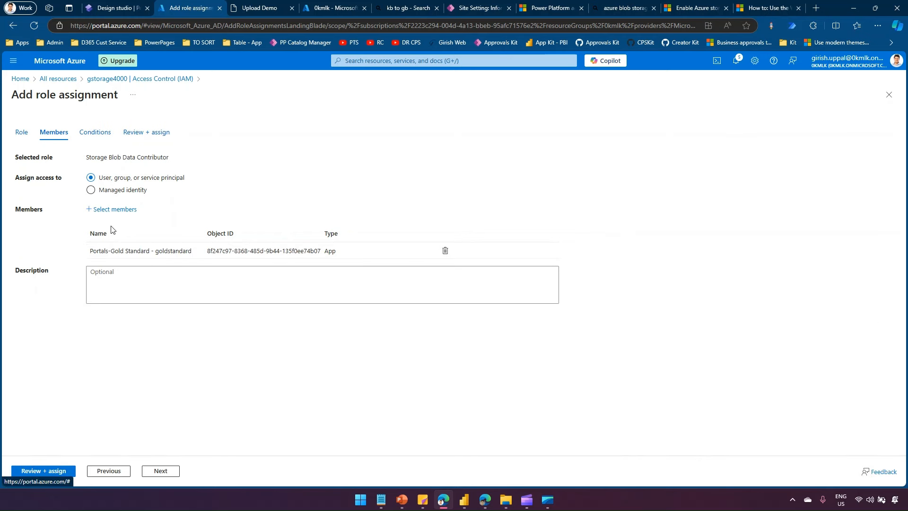
pyautogui.click(63, 471)
pyautogui.click(62, 471)
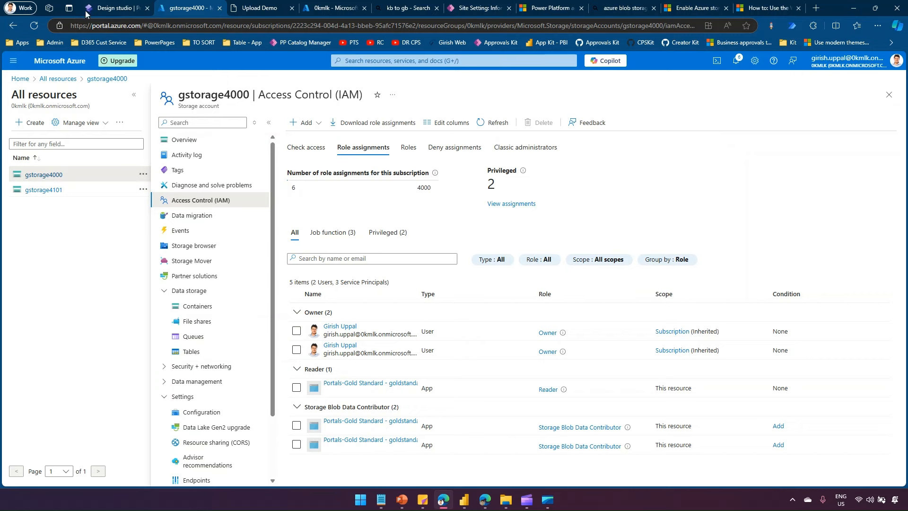
# - Review the Upload Demo form's Azure Blob attachment storage settings in the design studio
pyautogui.click(114, 9)
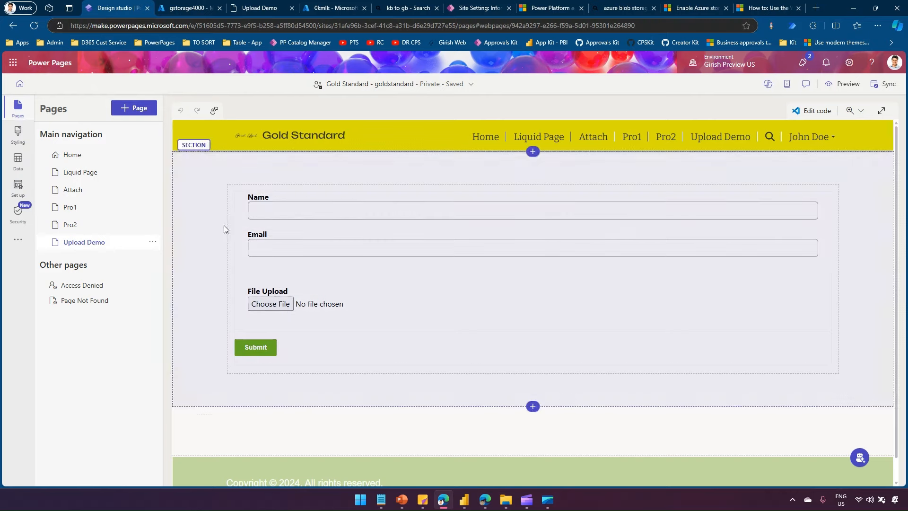
pyautogui.click(251, 189)
pyautogui.click(248, 180)
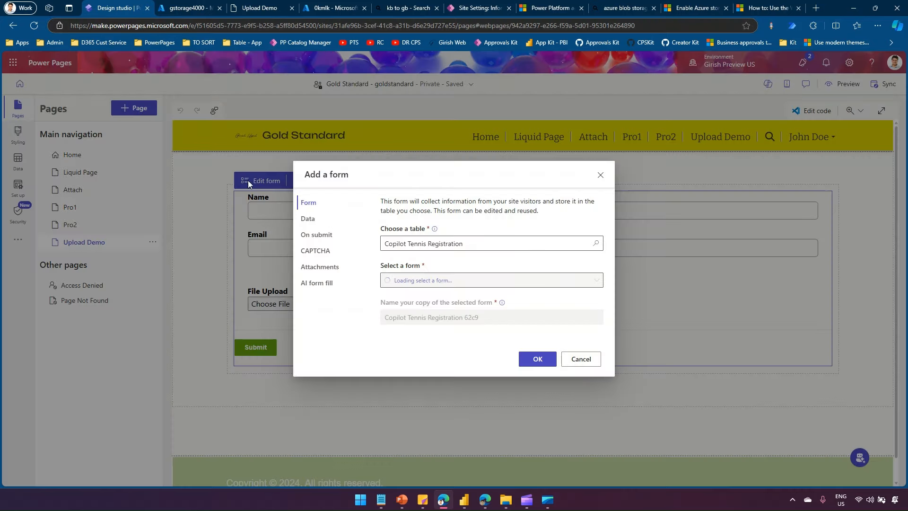
pyautogui.click(326, 269)
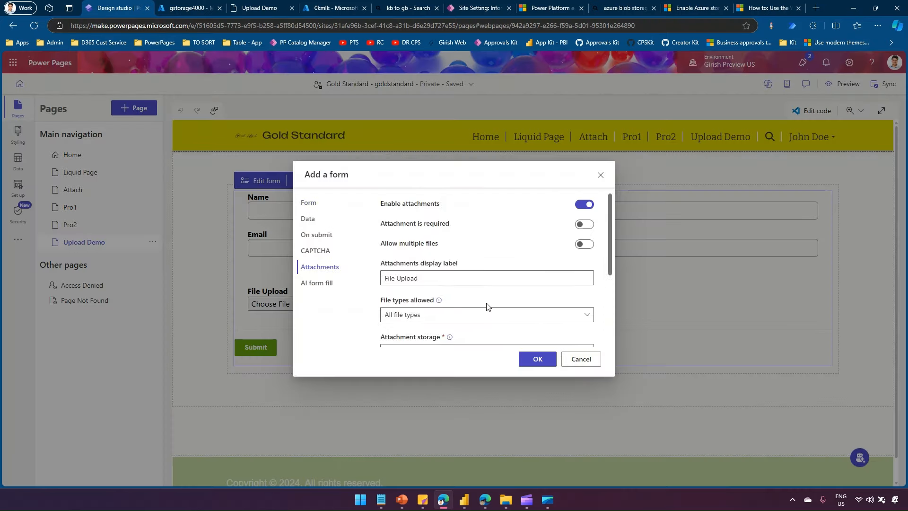
pyautogui.scroll(-3, 486, 304)
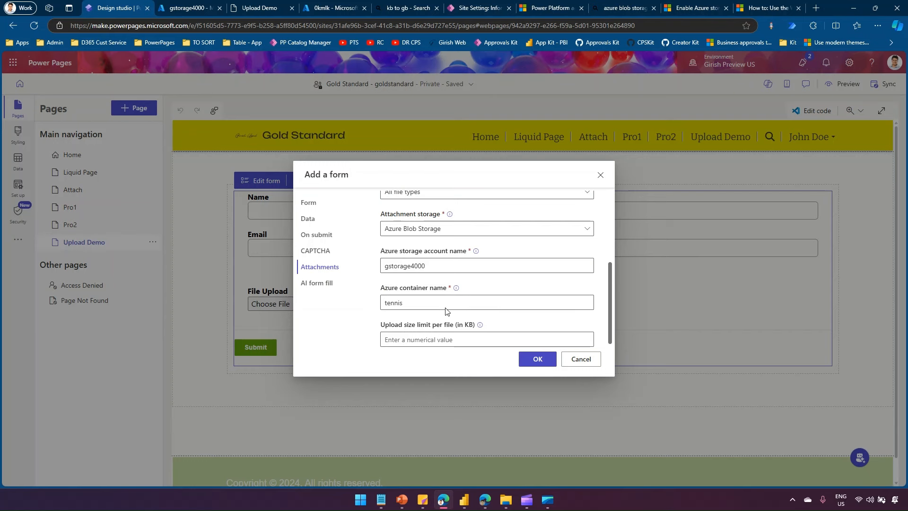
# - Check the live Upload Demo page, cancel the form settings, and show the advanced configuration options
pyautogui.click(259, 8)
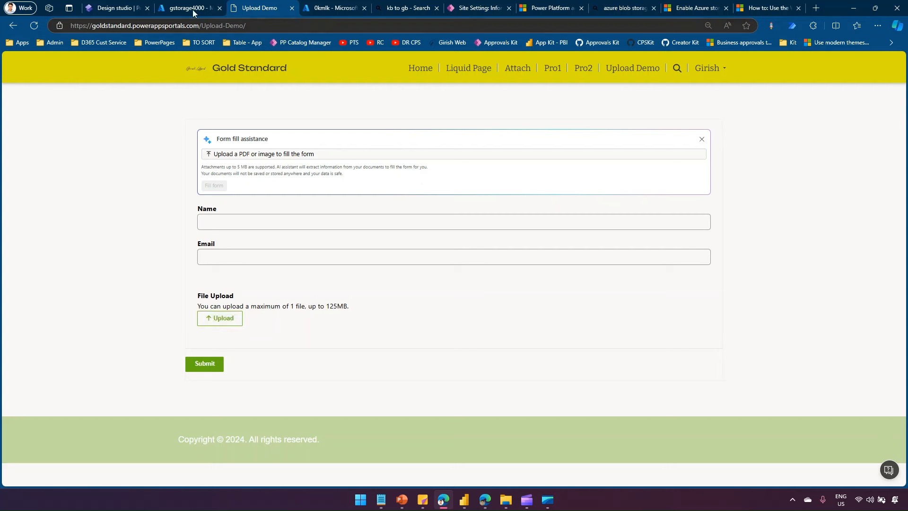
pyautogui.click(115, 9)
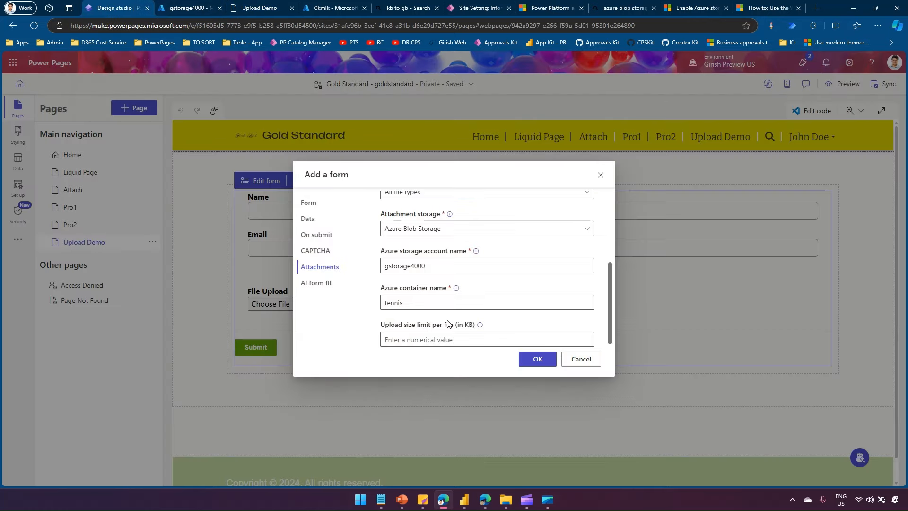
pyautogui.click(566, 361)
pyautogui.click(29, 243)
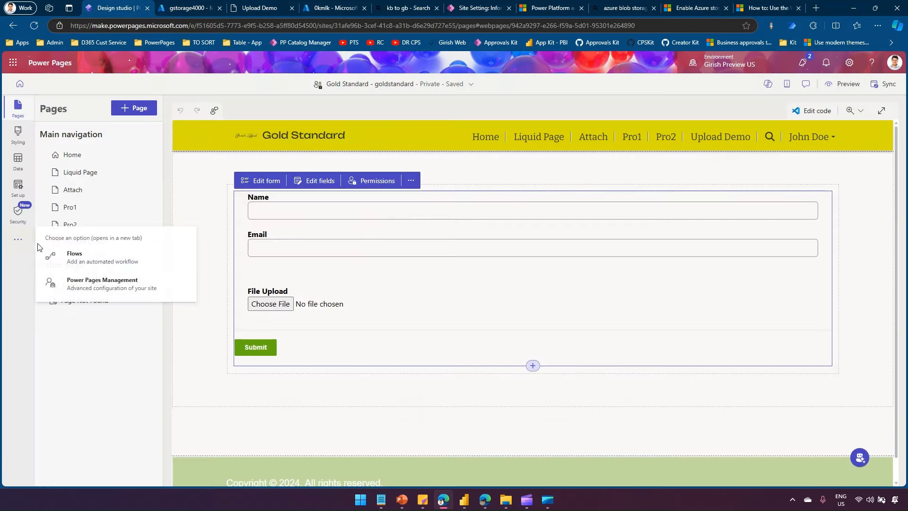
# - Open Power Pages Management's Site Settings list and start a new site setting record
pyautogui.click(100, 284)
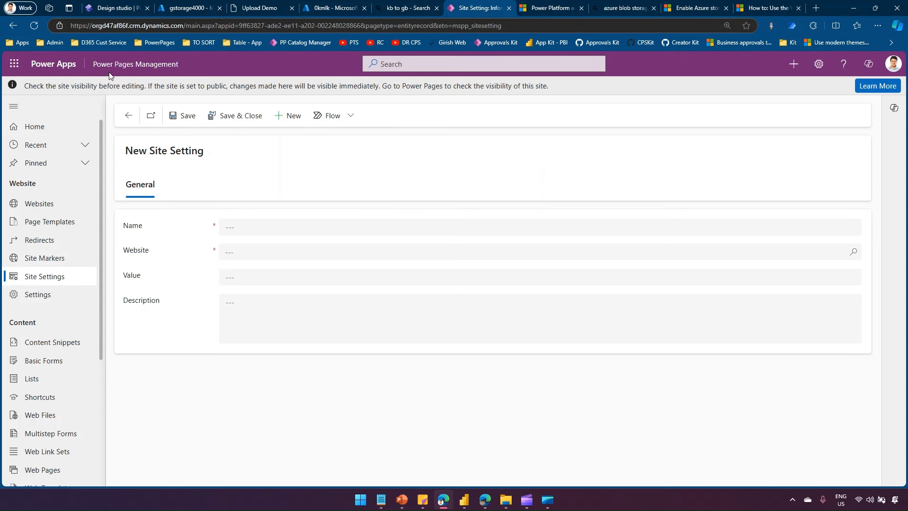
pyautogui.click(49, 277)
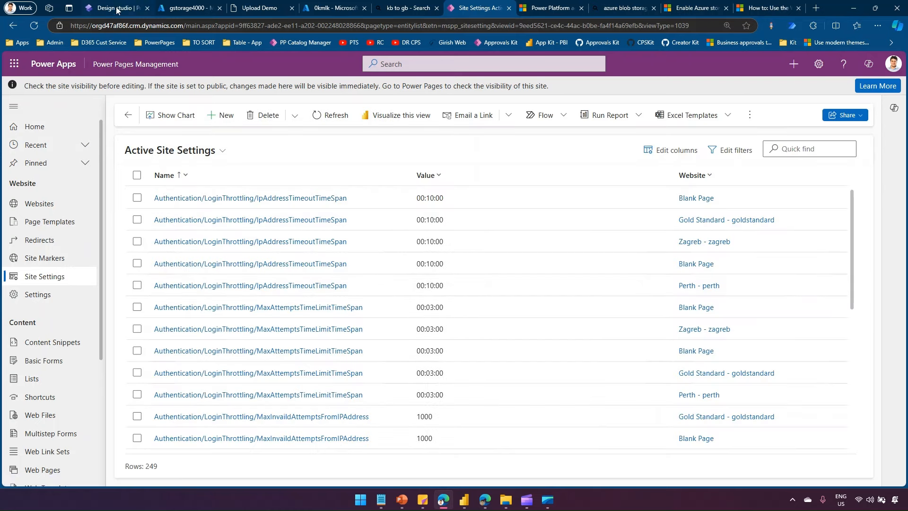
pyautogui.click(112, 7)
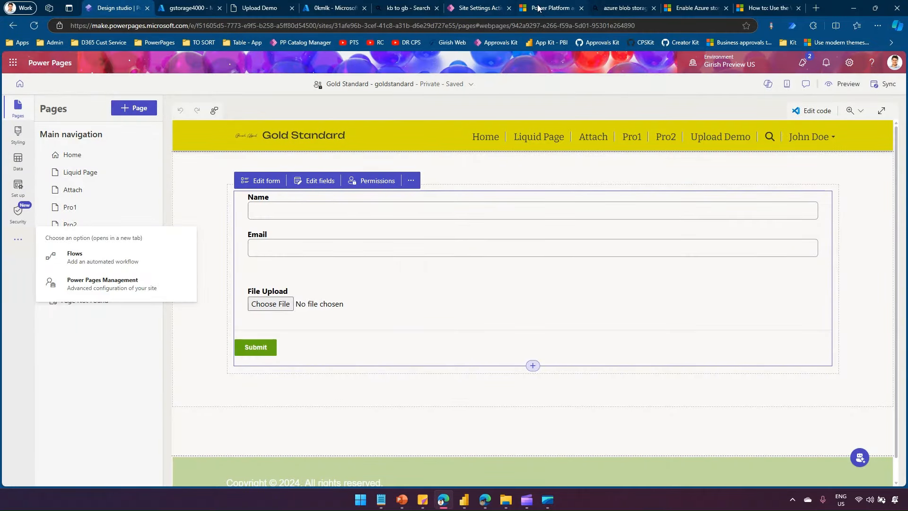
pyautogui.click(479, 6)
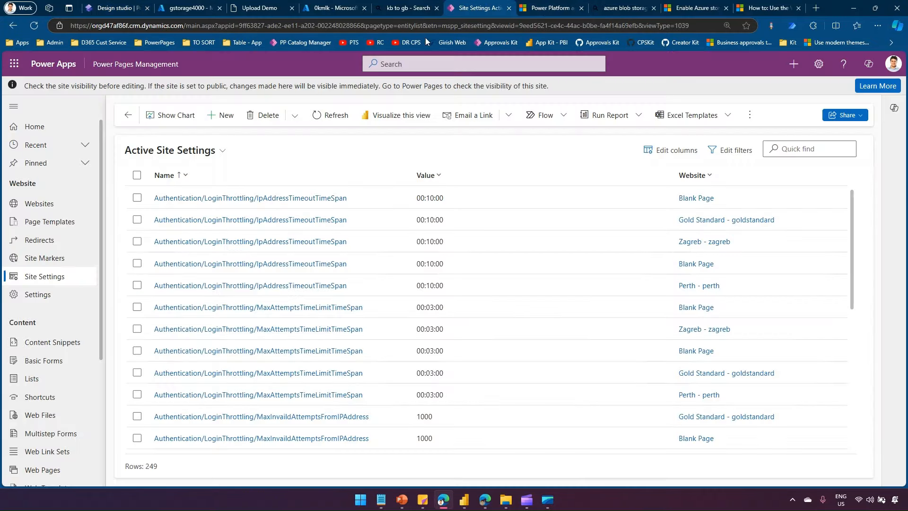
pyautogui.click(224, 114)
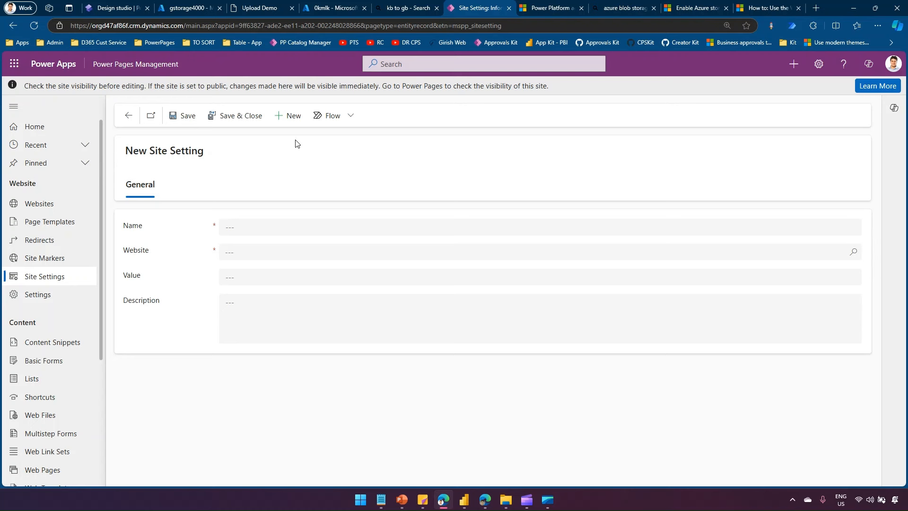
# - Name the new site setting WebFiles/CloudStorageAccount
pyautogui.click(301, 225)
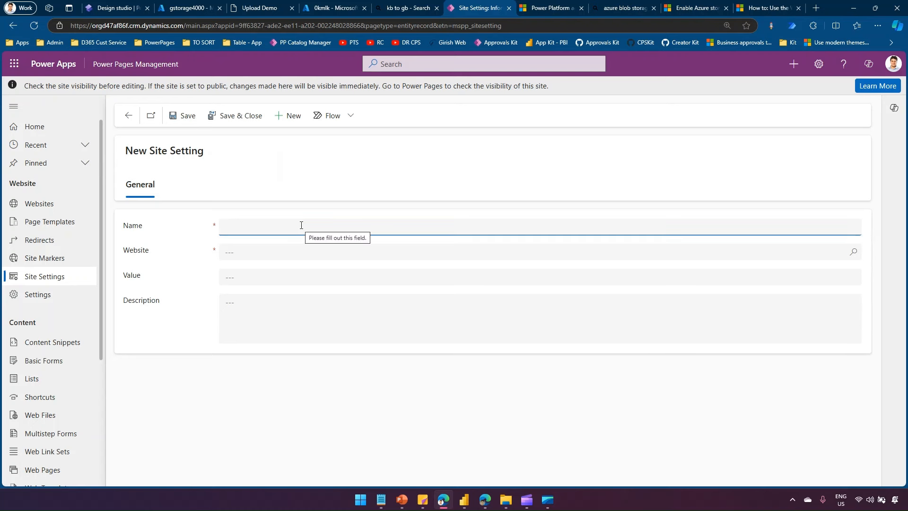
pyautogui.write('WebFi')
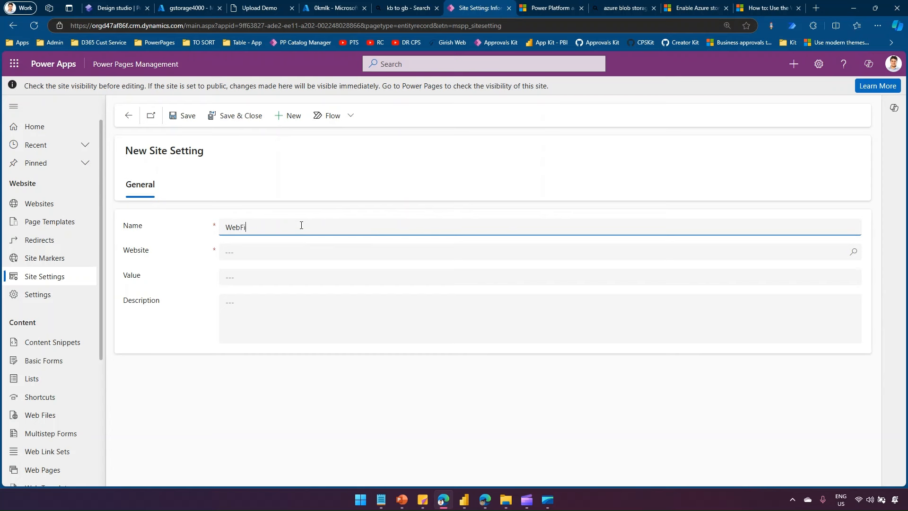
pyautogui.write('les/CloudStorageAccount')
pyautogui.tripleClick(302, 226)
pyautogui.click(306, 227)
# - Link the setting to the Gold Standard - goldstandard website
pyautogui.click(290, 253)
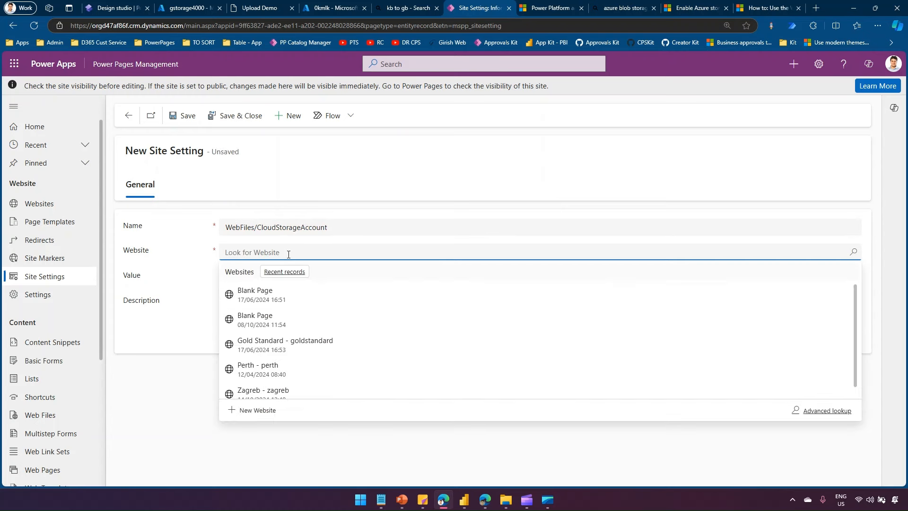
pyautogui.click(308, 345)
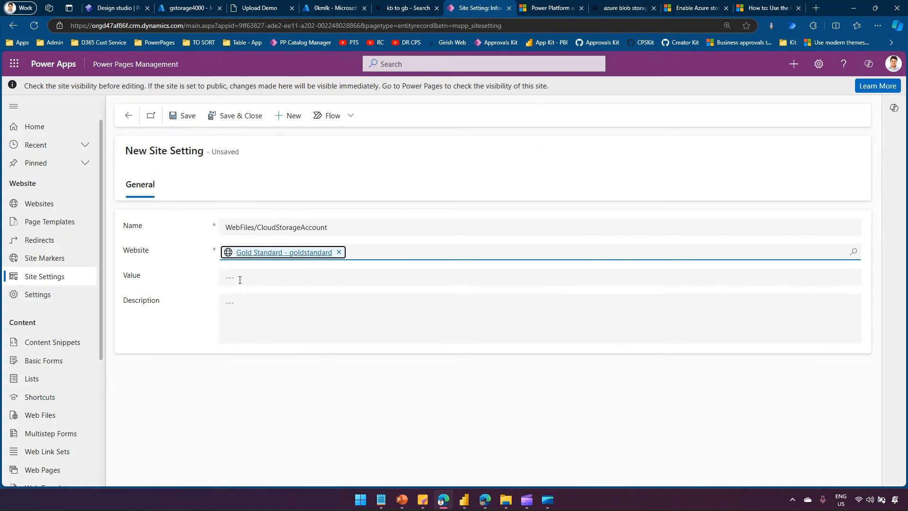
pyautogui.click(240, 275)
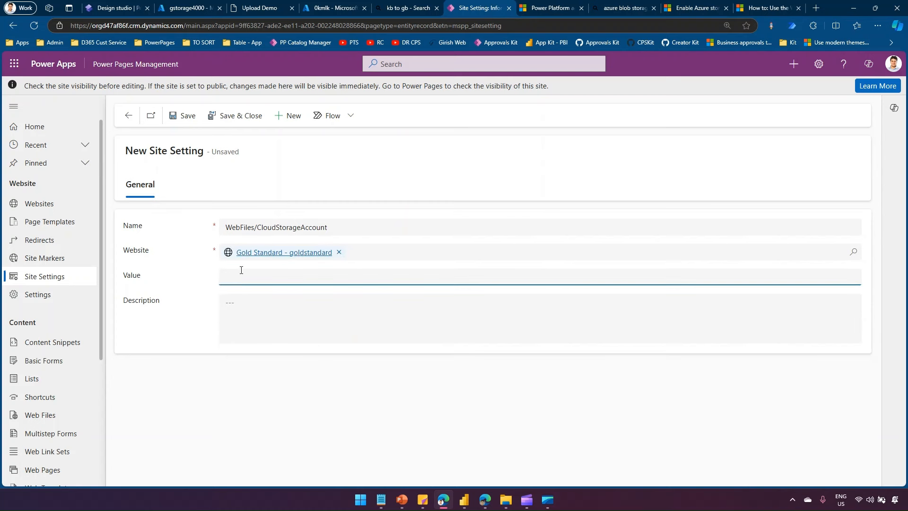
pyautogui.click(184, 8)
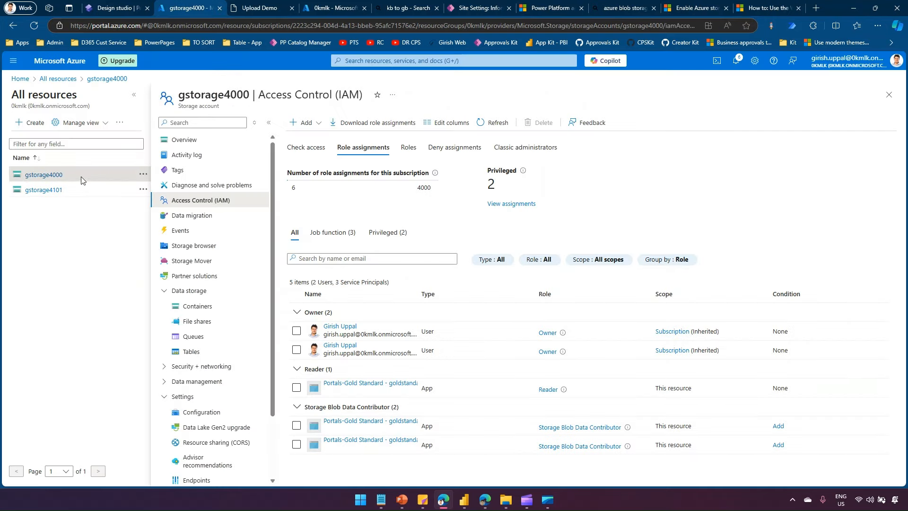
# - Reveal and copy key1 from gstorage4000's Access keys under Security + networking
pyautogui.click(191, 142)
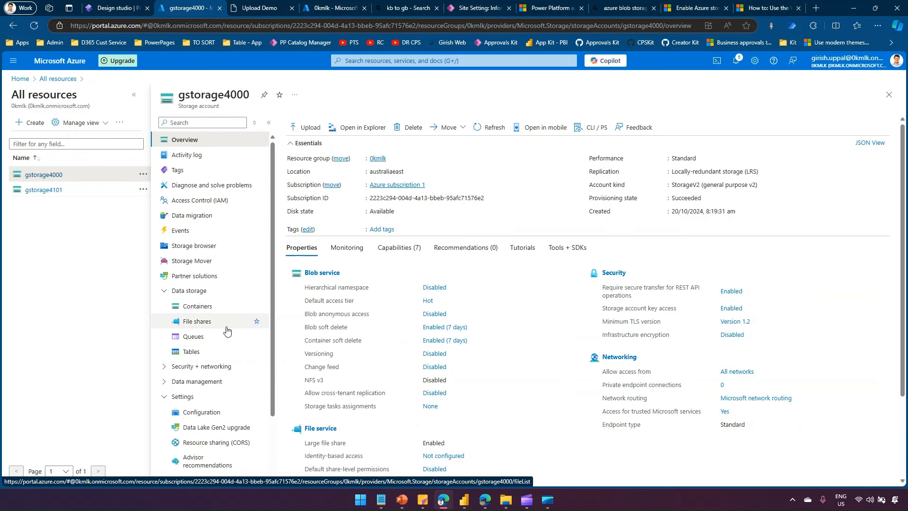
pyautogui.click(164, 367)
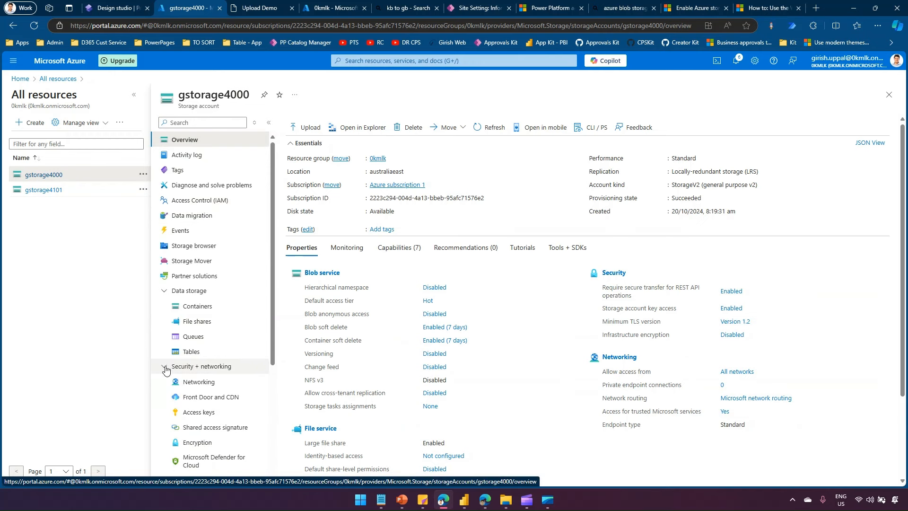
pyautogui.click(196, 413)
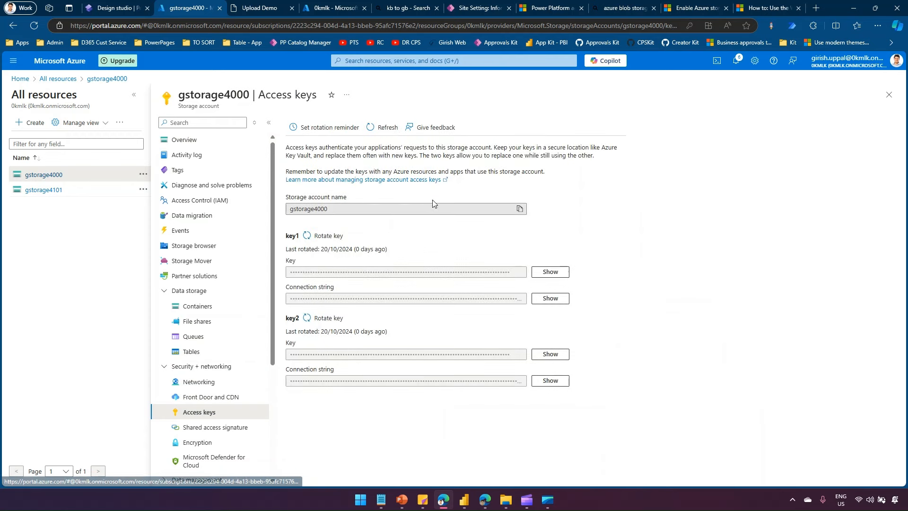
pyautogui.click(549, 274)
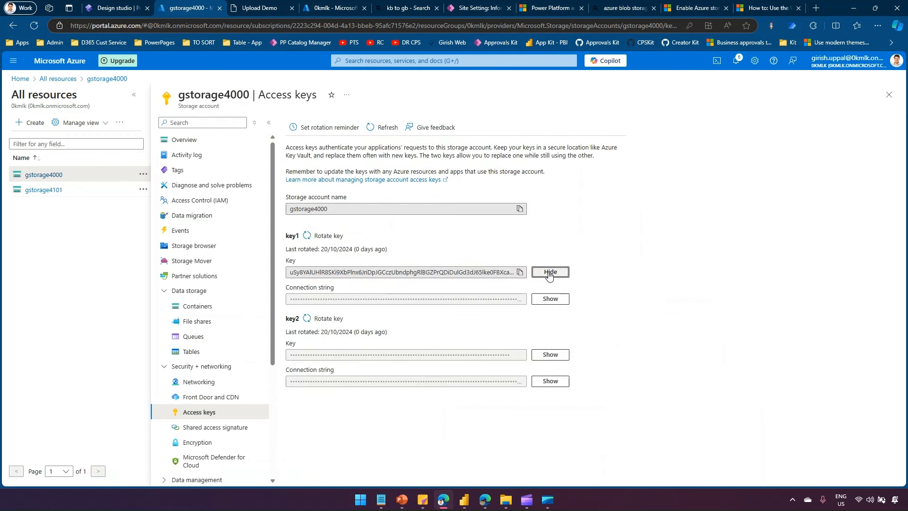
pyautogui.click(521, 273)
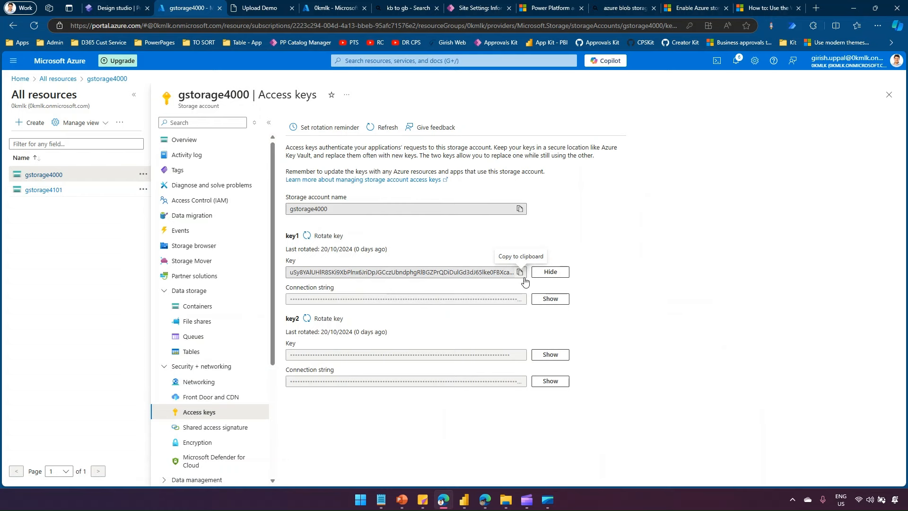
pyautogui.click(115, 7)
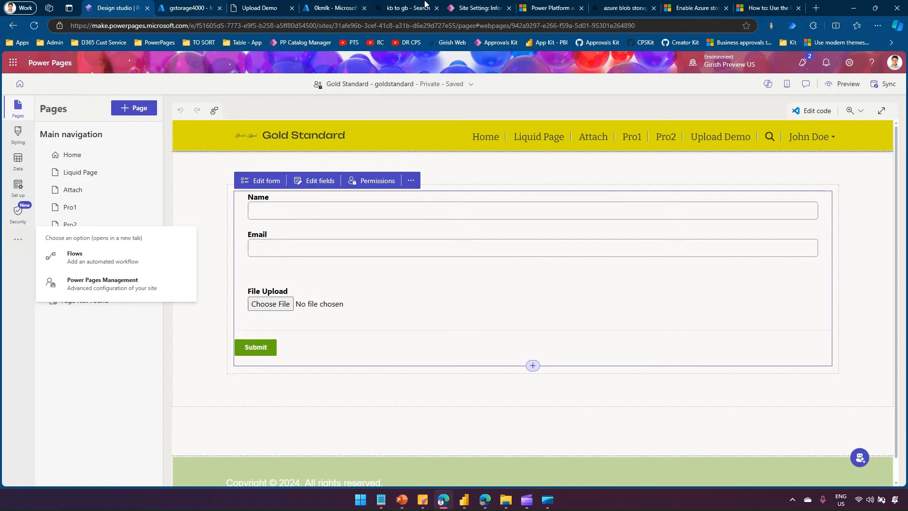
# - Paste the storage key as the WebFiles/CloudStorageAccount value and save the setting
pyautogui.click(479, 8)
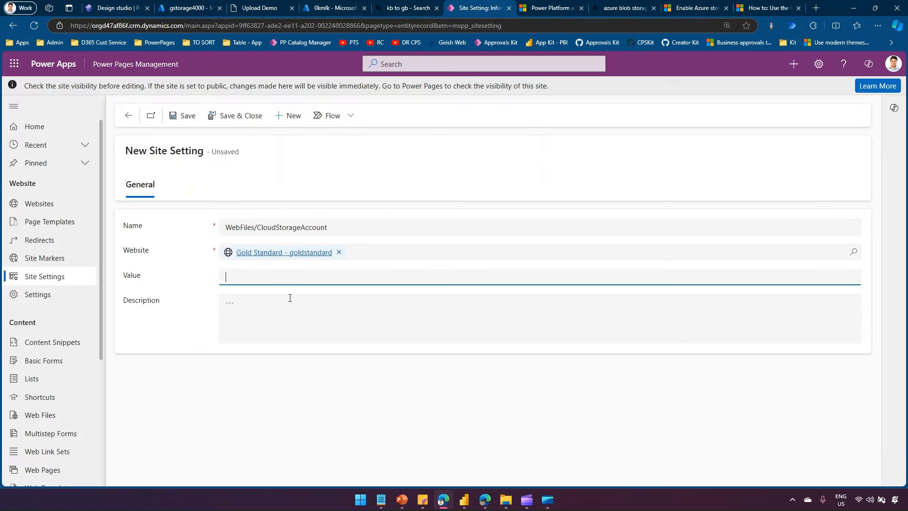
pyautogui.hotkey('ctrl', 'v')
pyautogui.click(184, 116)
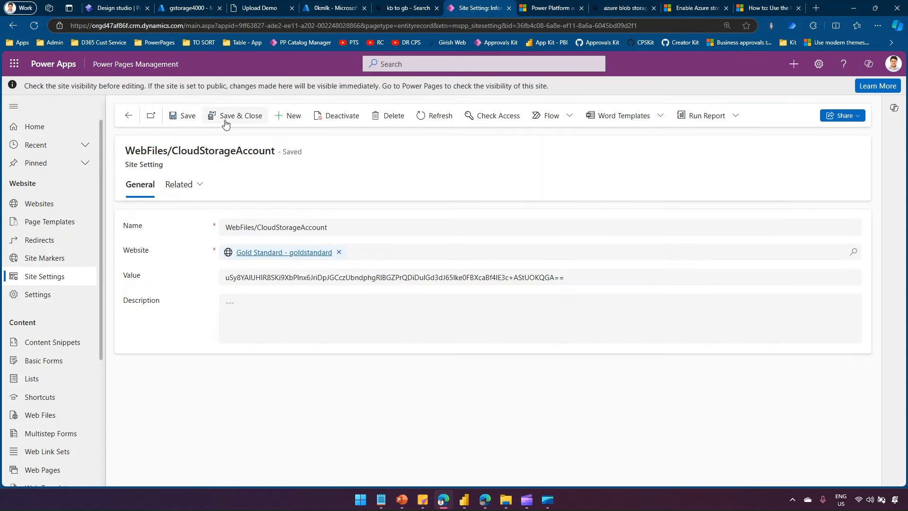
# - Create a WebFiles/StorageLocation setting for Gold Standard with value AzureBlobStorage
pyautogui.click(283, 120)
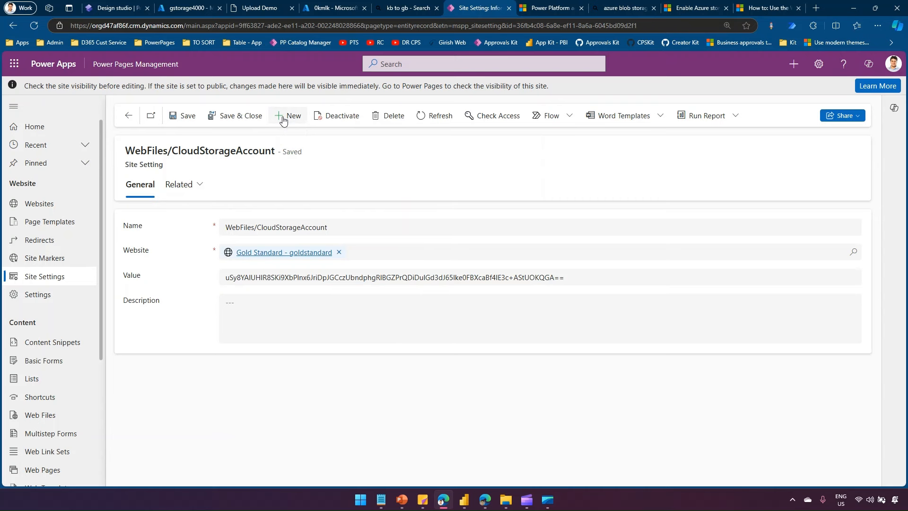
pyautogui.click(253, 223)
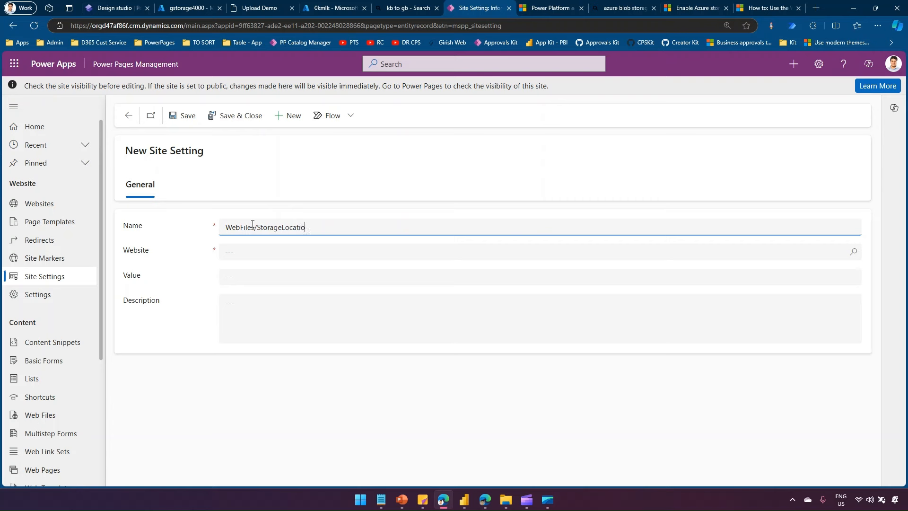
pyautogui.click(238, 252)
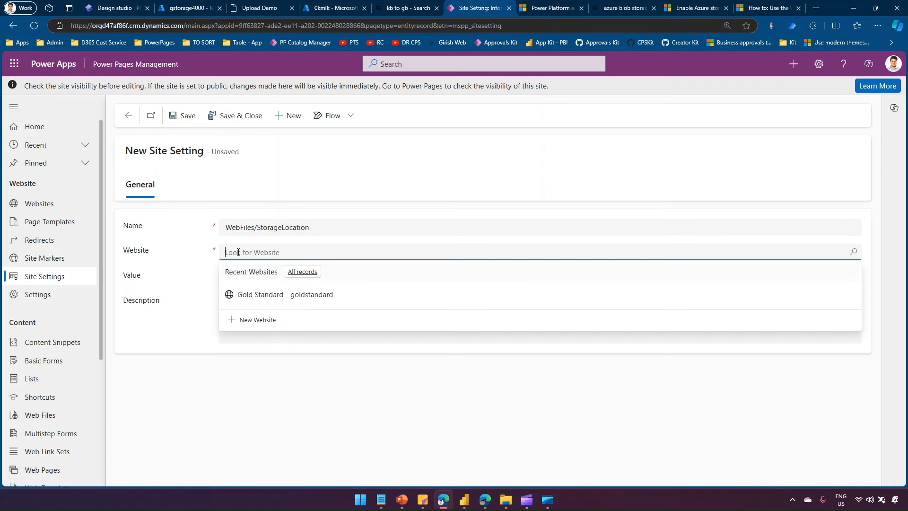
pyautogui.click(254, 347)
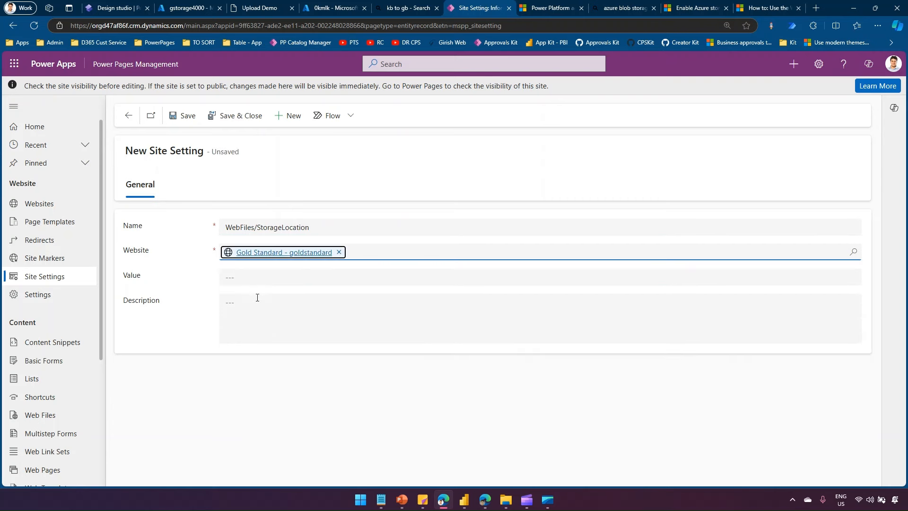
pyautogui.click(253, 278)
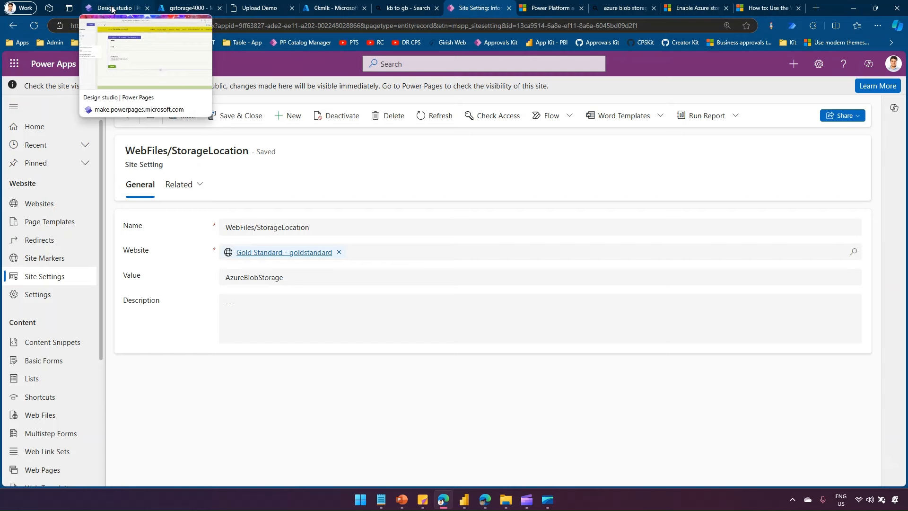
pyautogui.click(112, 9)
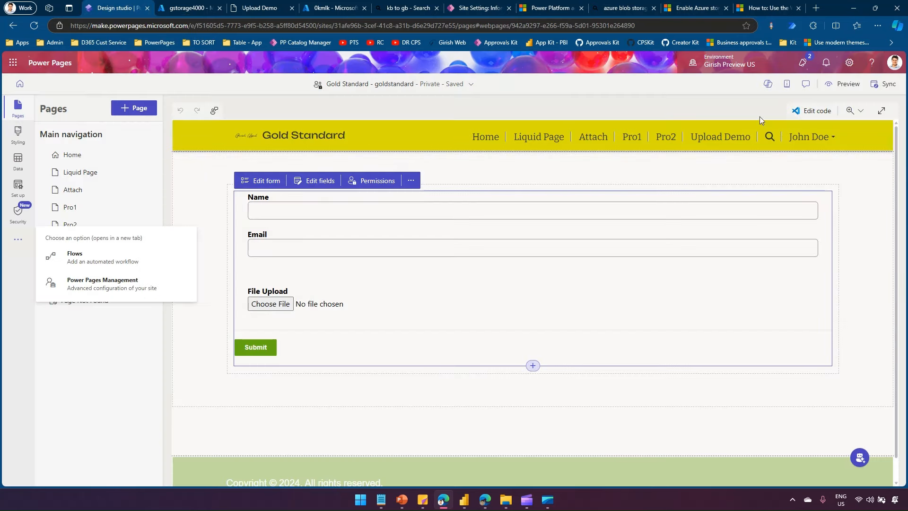
# - Sync the Gold Standard site's configuration from the design studio command bar
pyautogui.click(879, 86)
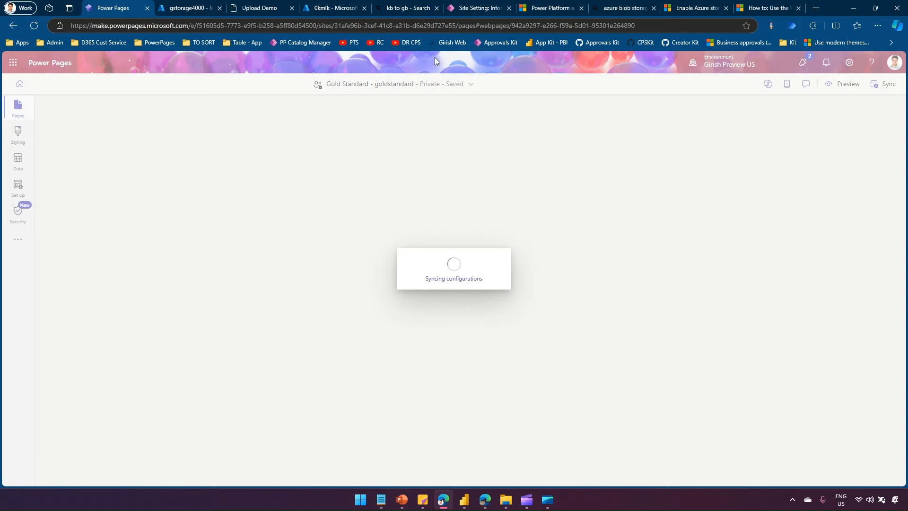
# - Open gstorage4000's empty tennis container from its Containers list
pyautogui.click(332, 10)
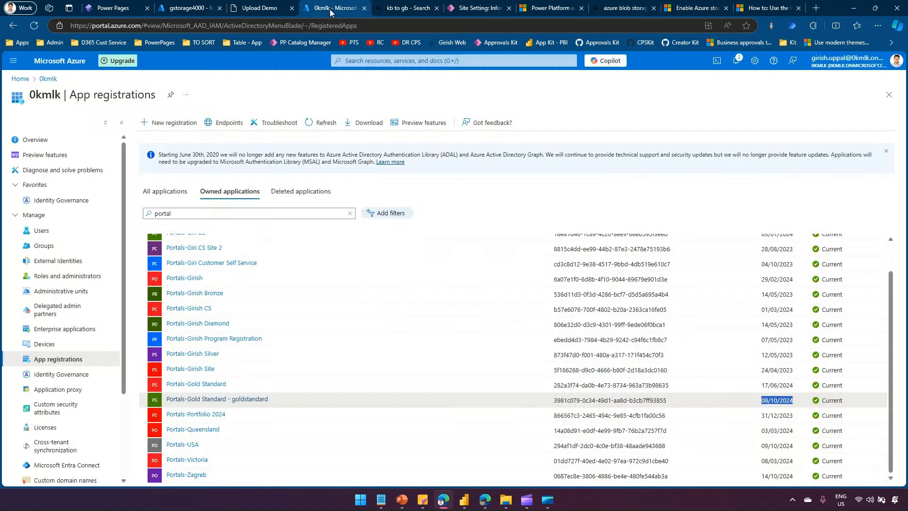
pyautogui.click(192, 10)
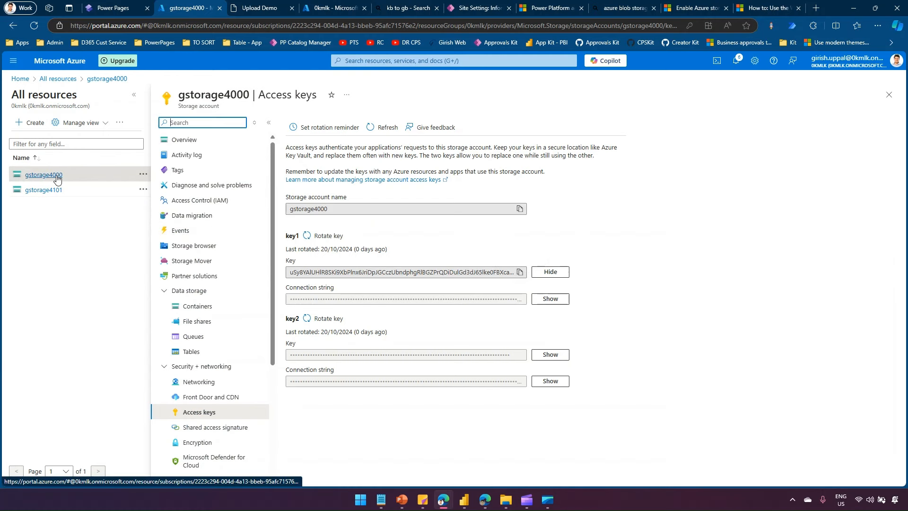
pyautogui.click(219, 309)
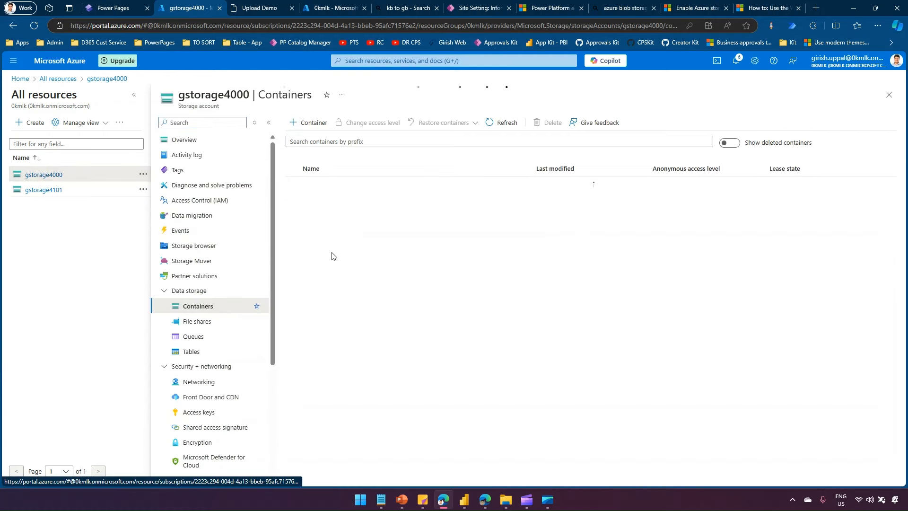
pyautogui.click(310, 203)
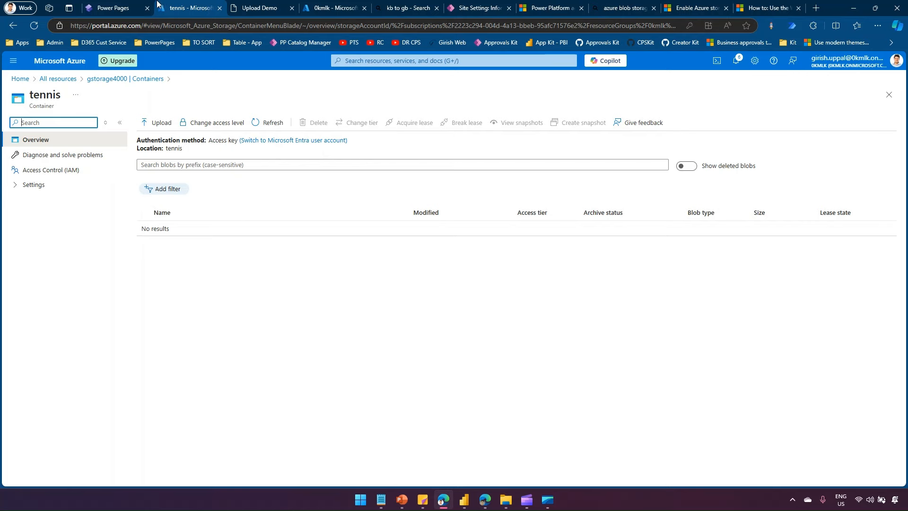
pyautogui.click(114, 7)
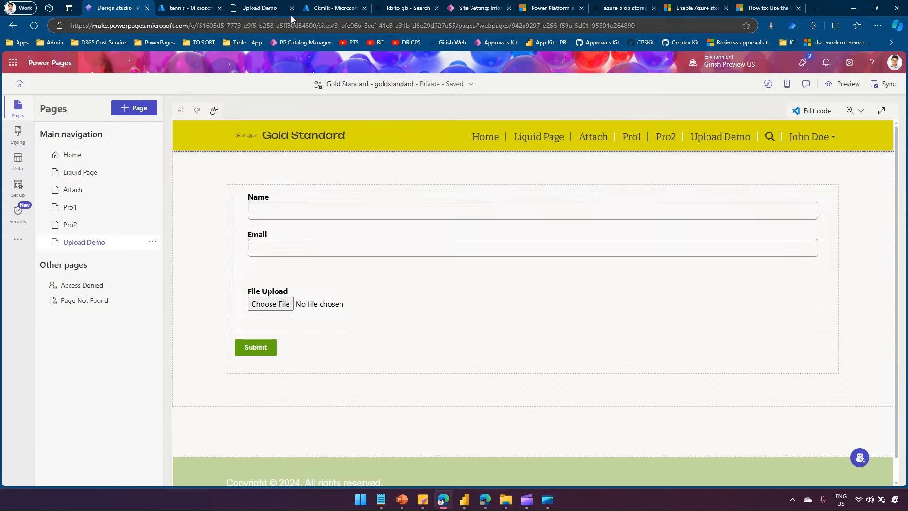
# - Replace the stale Upload Demo tab with a fresh desktop preview of the live Upload-Demo page
pyautogui.click(292, 8)
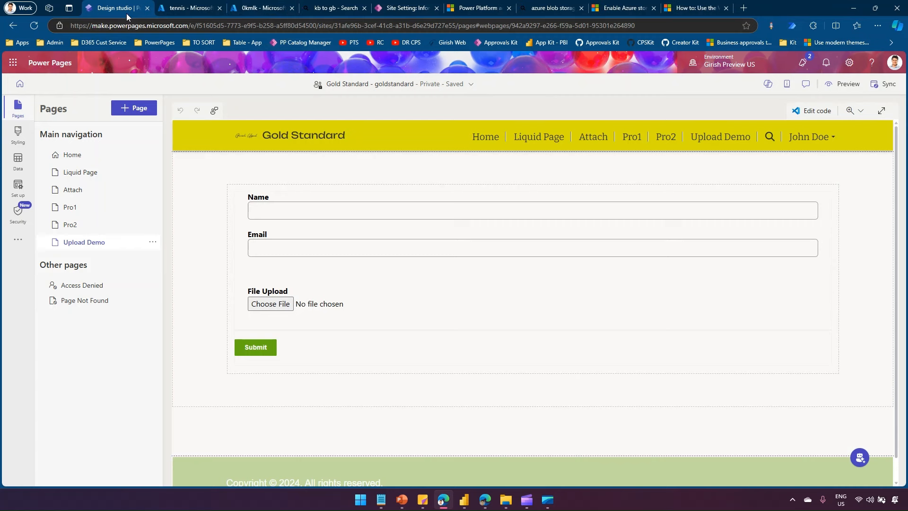
pyautogui.click(844, 84)
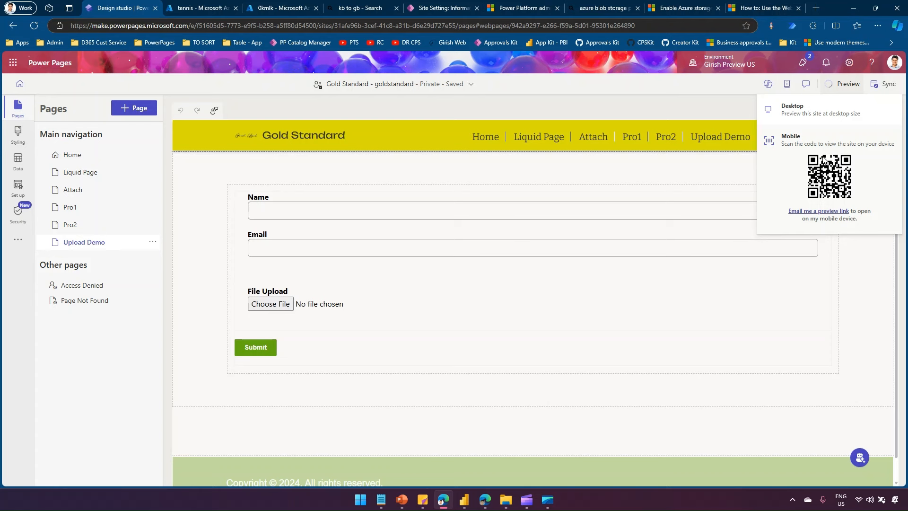
pyautogui.click(810, 109)
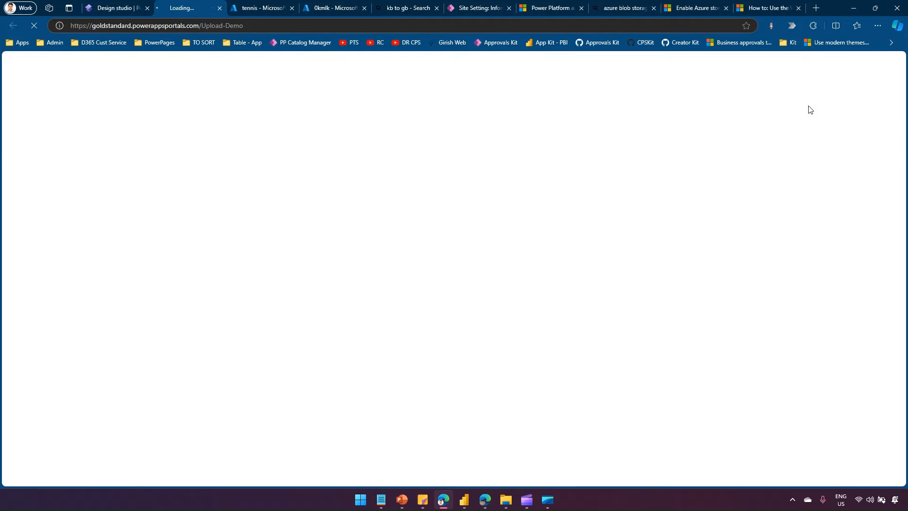